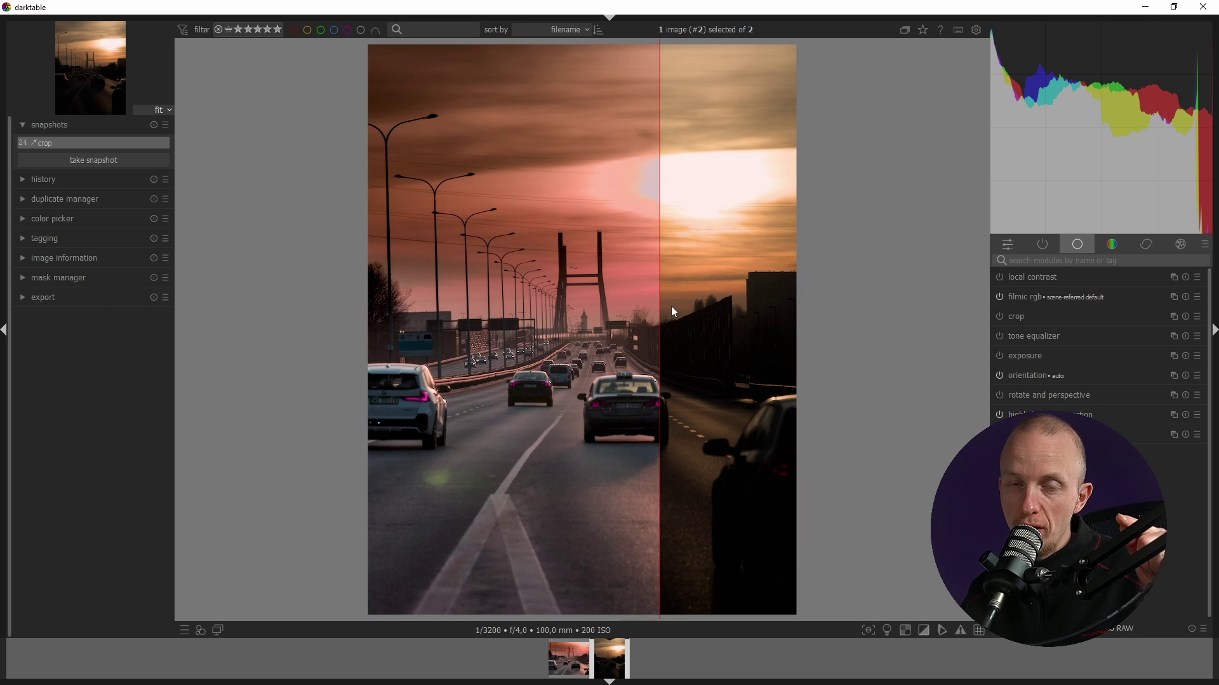
# Turn off the before/after crop snapshot comparison to see the full current edit
pyautogui.click(705, 309)
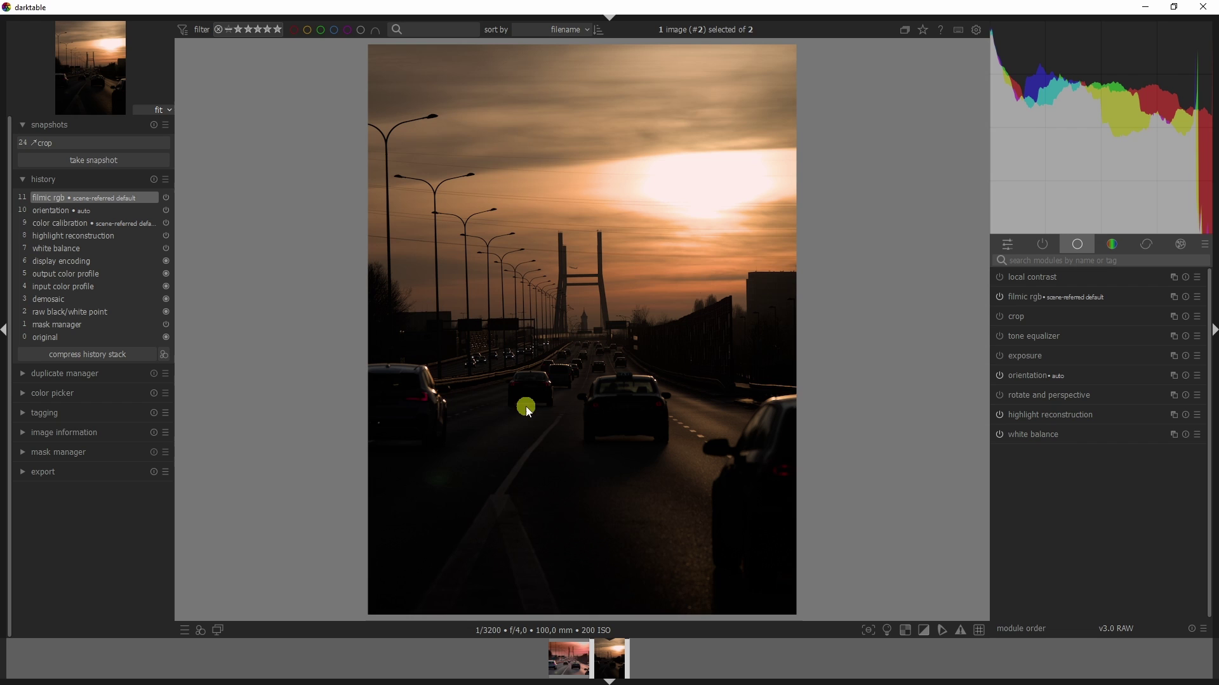
# Sample the colours of the road, cars and bright sun areas with the colour picker
pyautogui.click(22, 394)
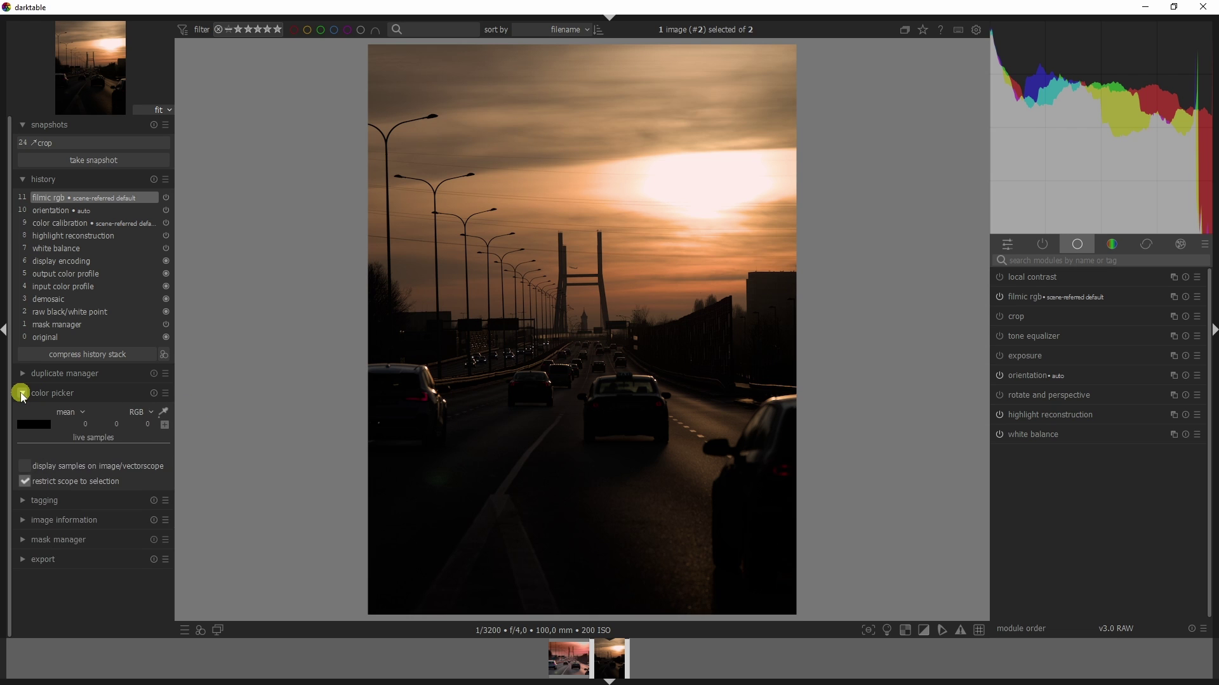
pyautogui.click(164, 413)
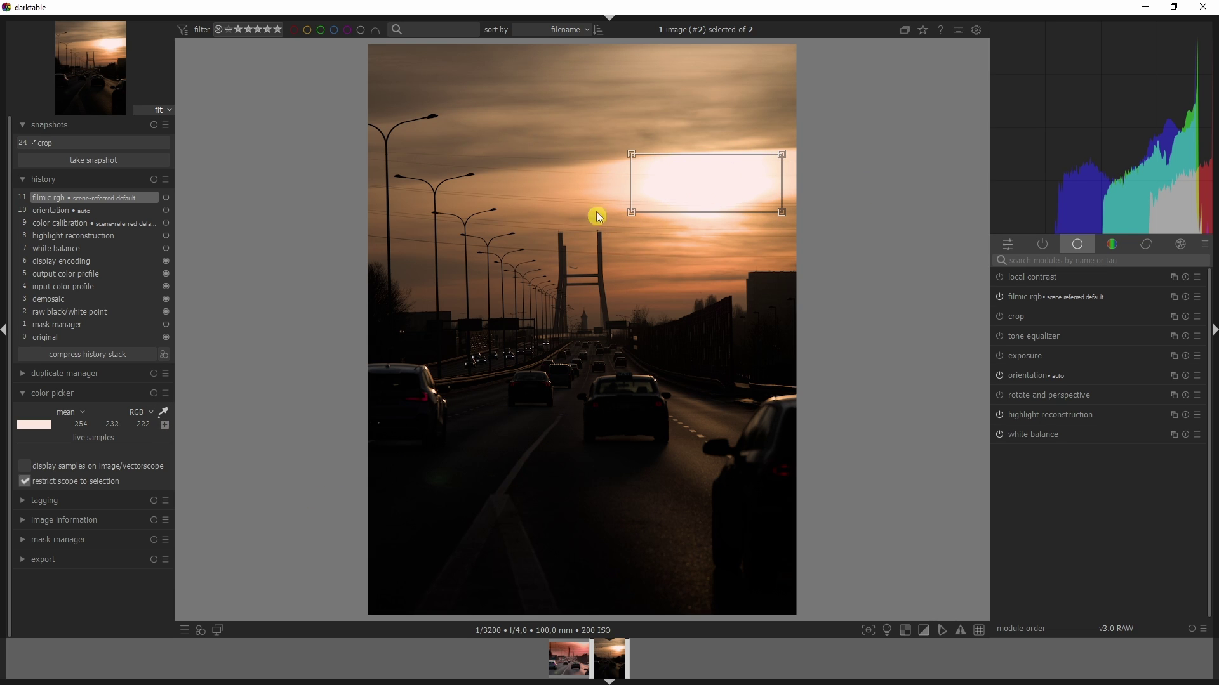
pyautogui.moveTo(1171, 236)
pyautogui.moveTo(437, 337); pyautogui.dragTo(707, 452)
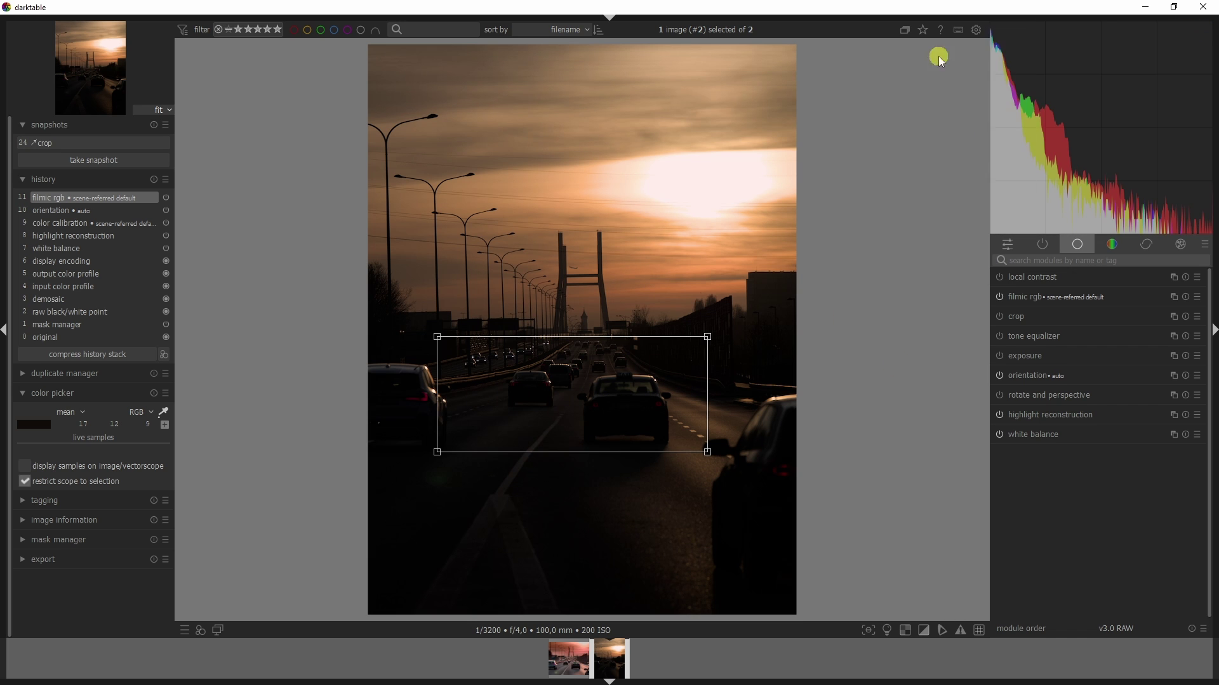
pyautogui.moveTo(614, 135); pyautogui.dragTo(804, 218)
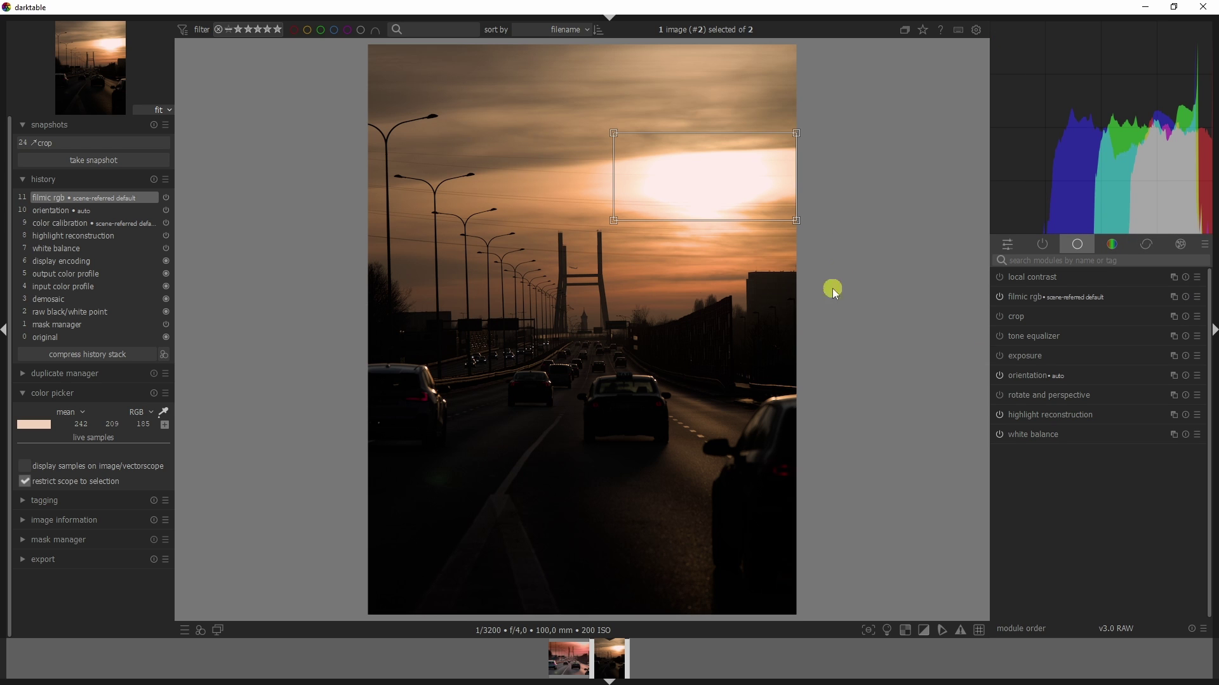
pyautogui.moveTo(760, 335); pyautogui.dragTo(422, 505)
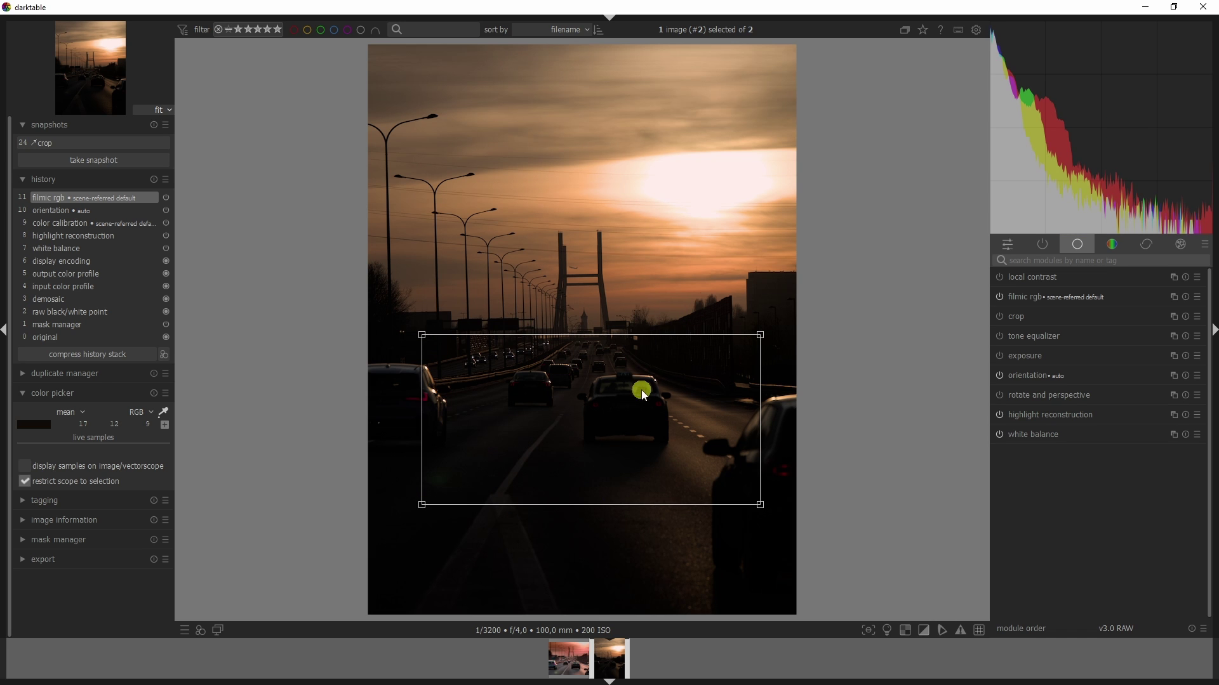
# Raise the exposure from the histogram to brighten the photo, then stop colour sampling
pyautogui.scroll(1, 1160, 226)
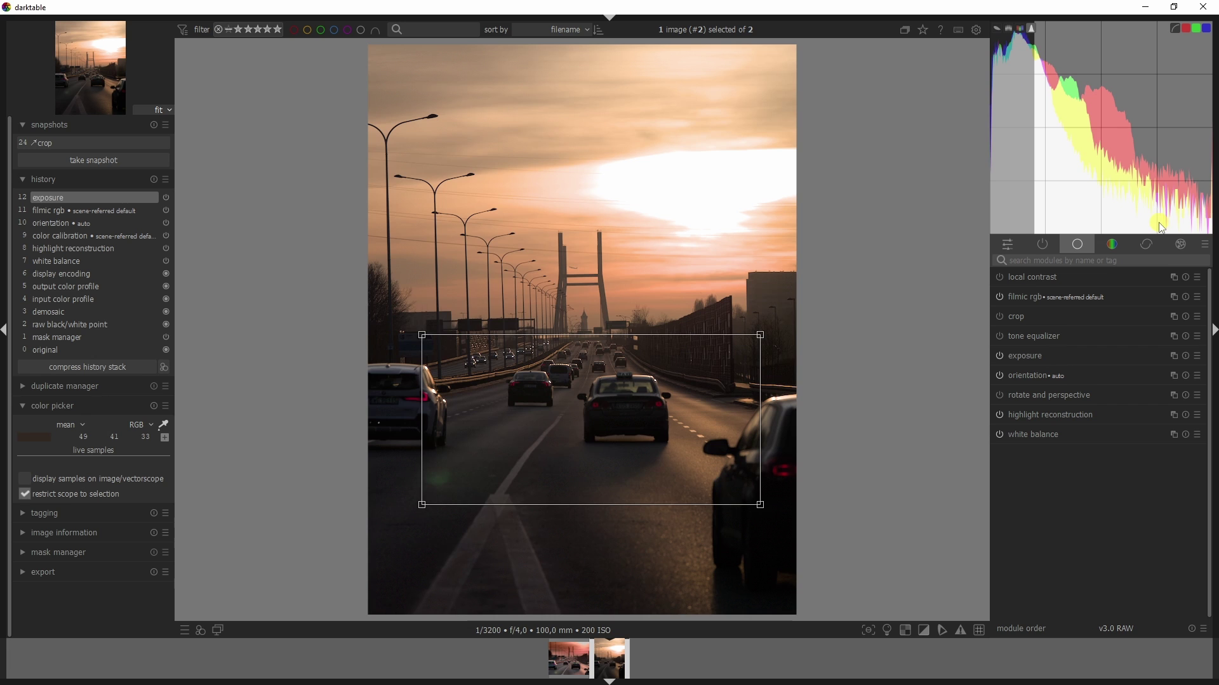
pyautogui.moveTo(1174, 232); pyautogui.dragTo(1200, 237)
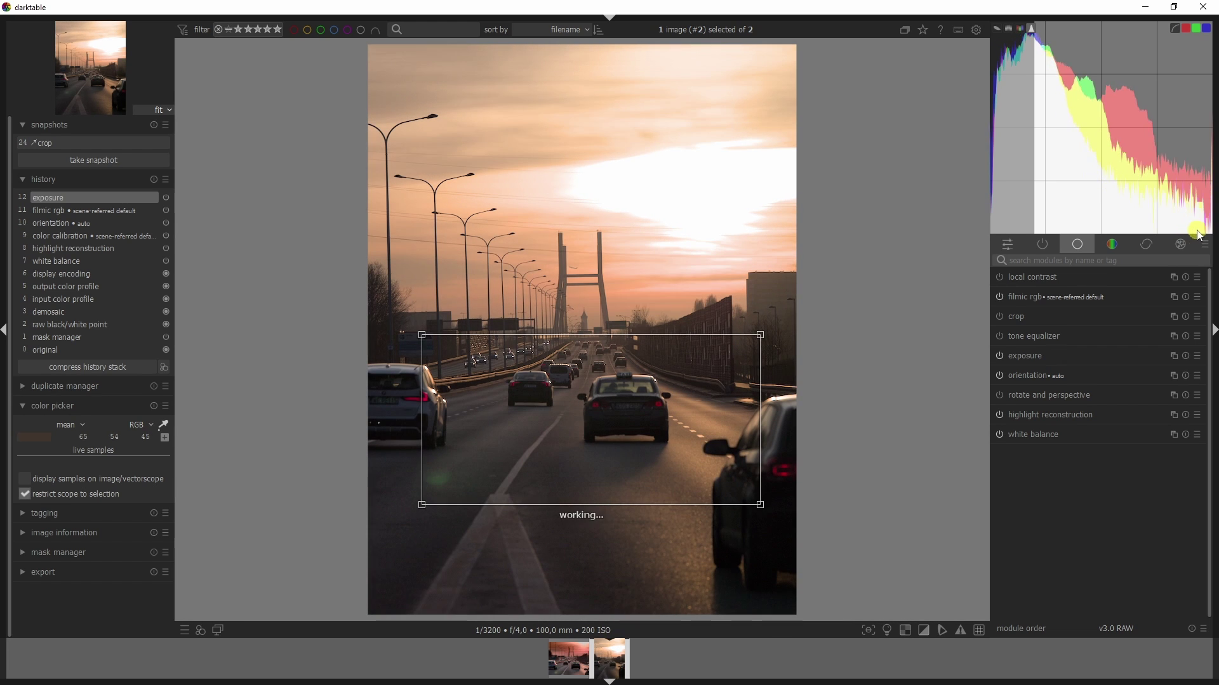
pyautogui.click(164, 424)
# Give the exposure module a drawn gradient mask
pyautogui.click(29, 404)
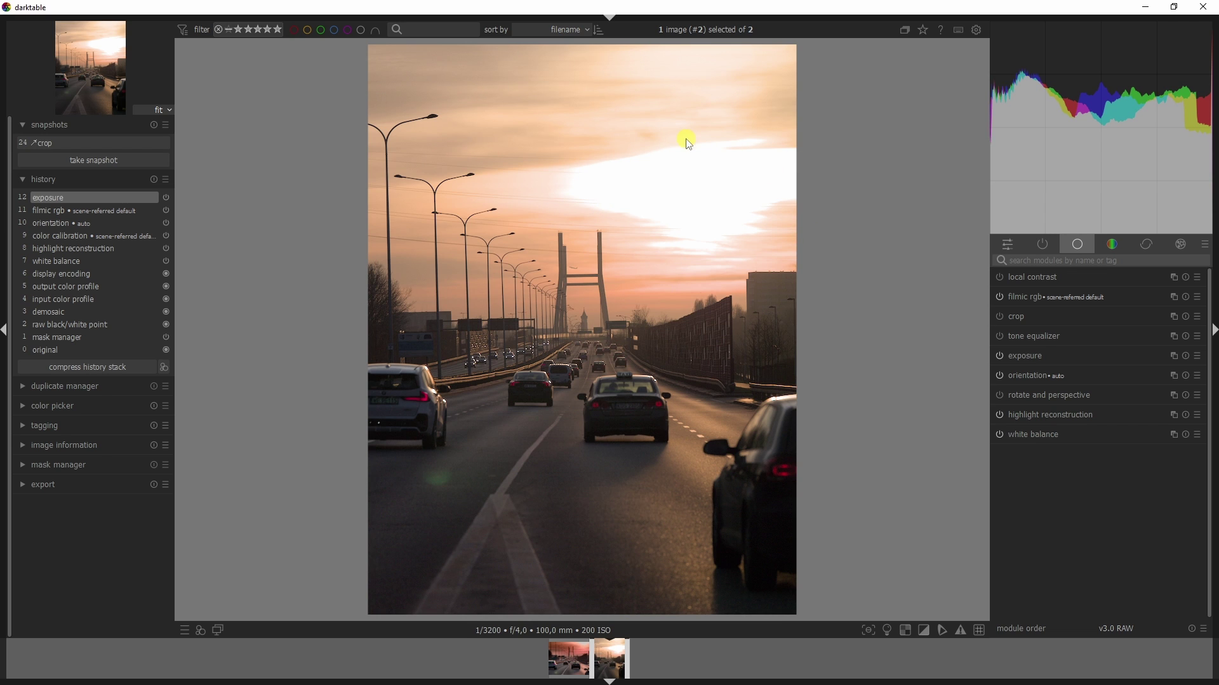
pyautogui.click(1047, 259)
pyautogui.write('exposure')
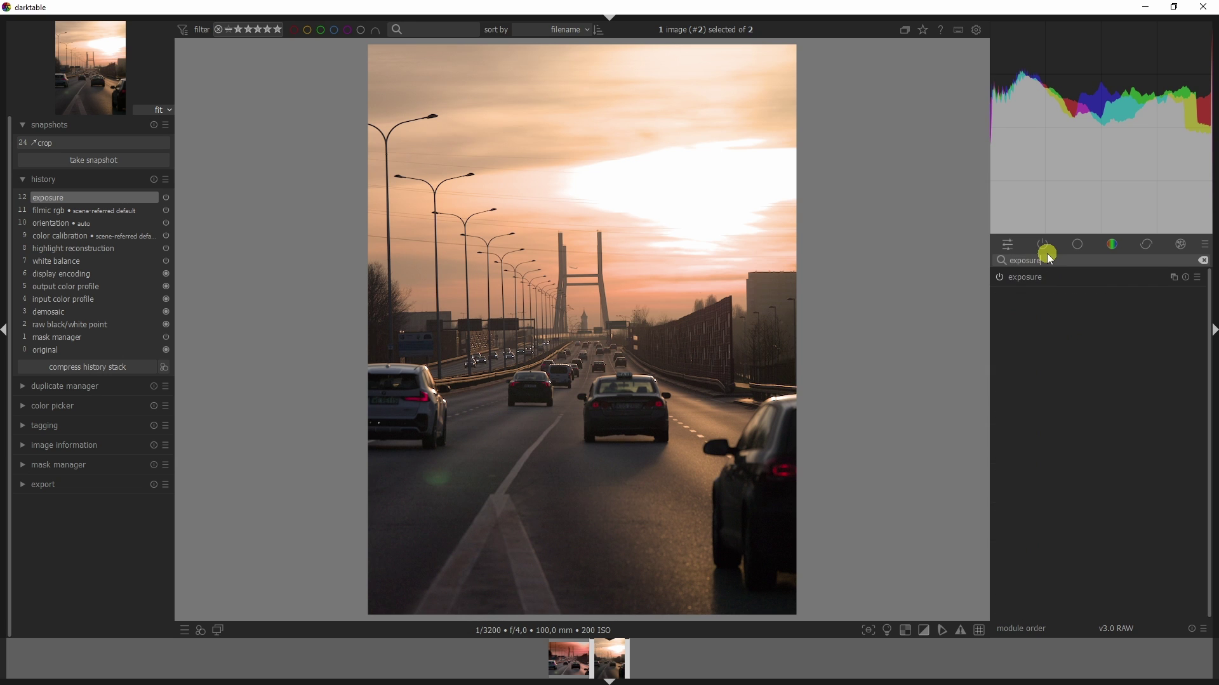
pyautogui.click(1028, 278)
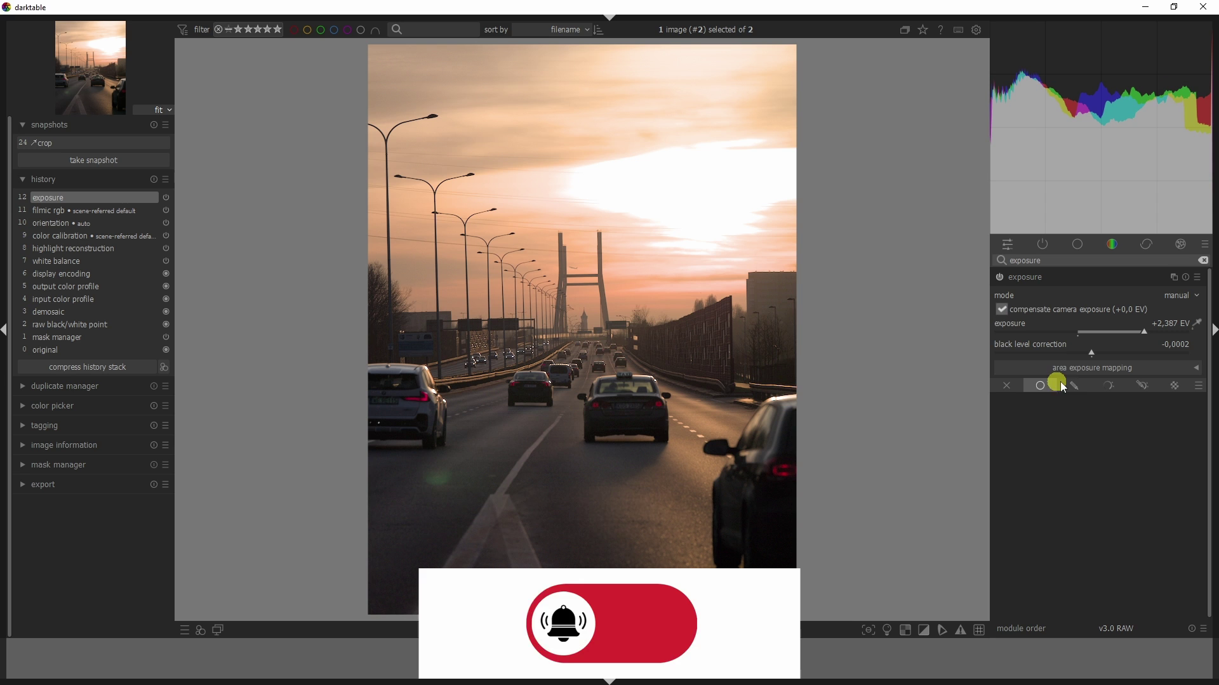
pyautogui.click(1075, 384)
pyautogui.click(1184, 473)
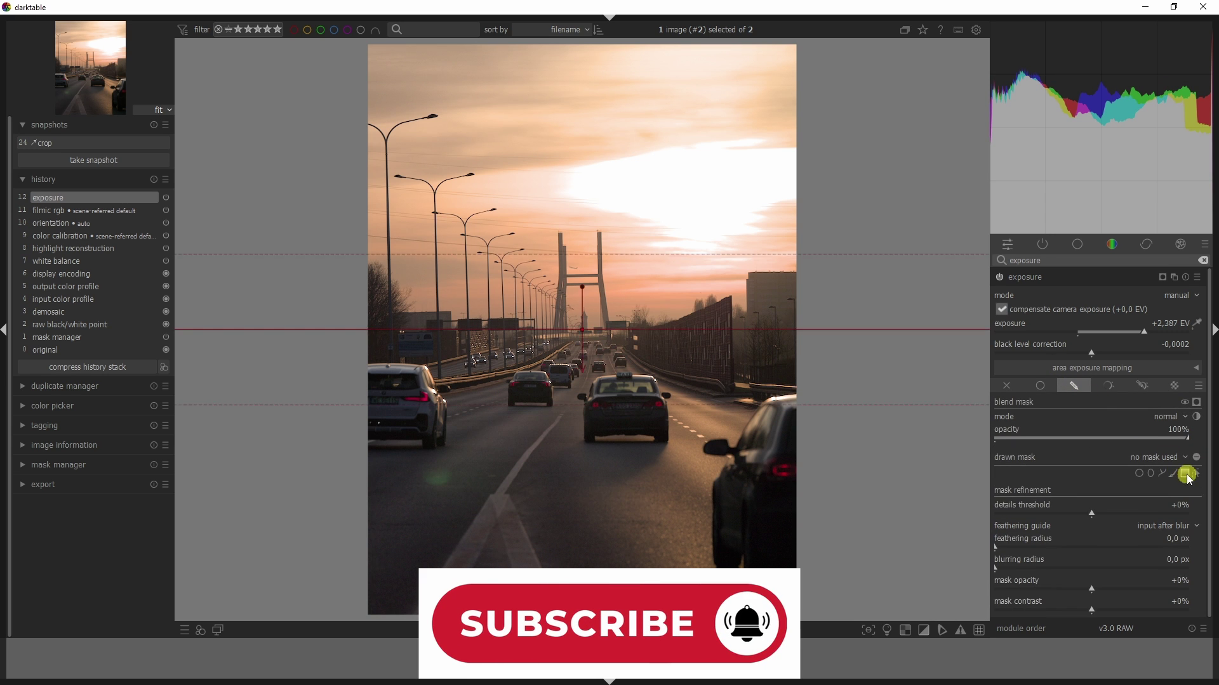
# Place the gradient diagonally near the bridge with 66 px feathering and 27,4 px blur
pyautogui.moveTo(593, 296); pyautogui.dragTo(690, 339)
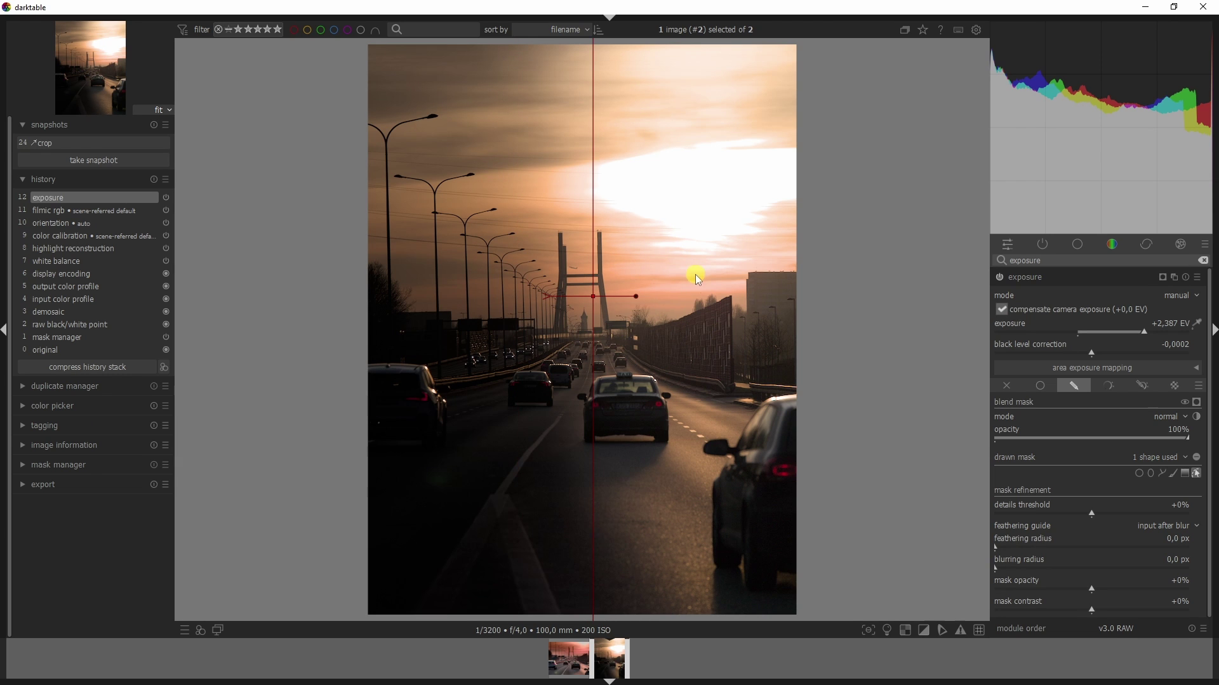
pyautogui.moveTo(636, 296); pyautogui.dragTo(596, 266)
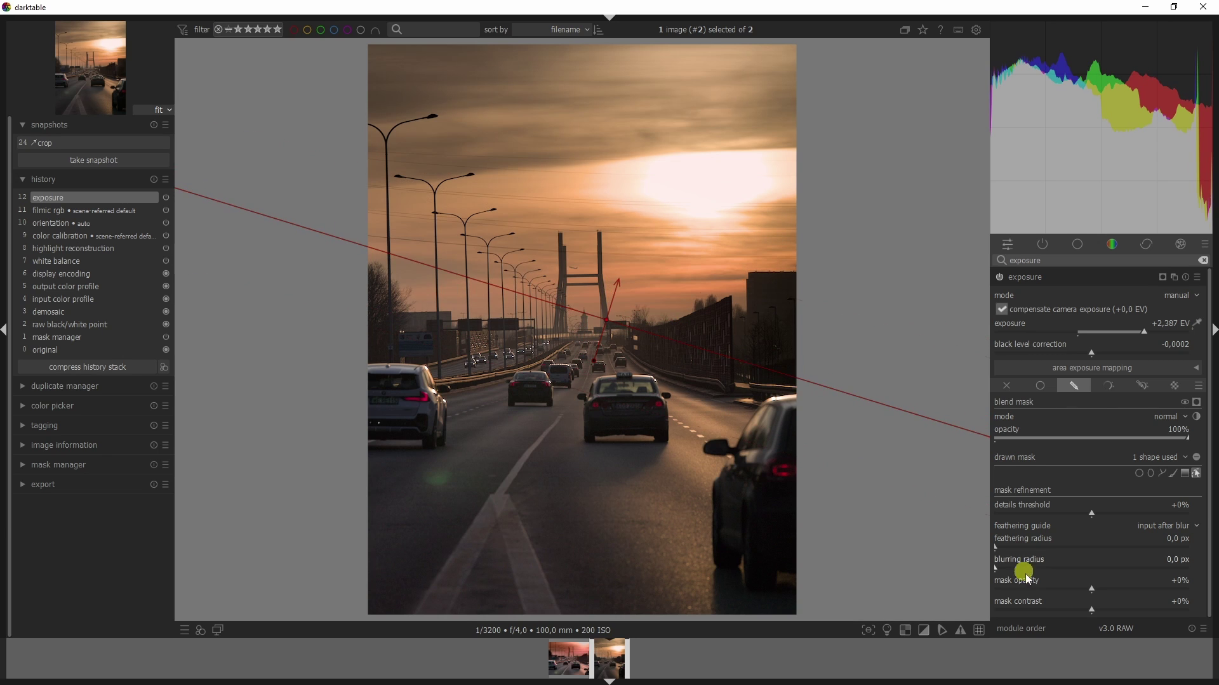
pyautogui.click(1044, 549)
pyautogui.click(1047, 568)
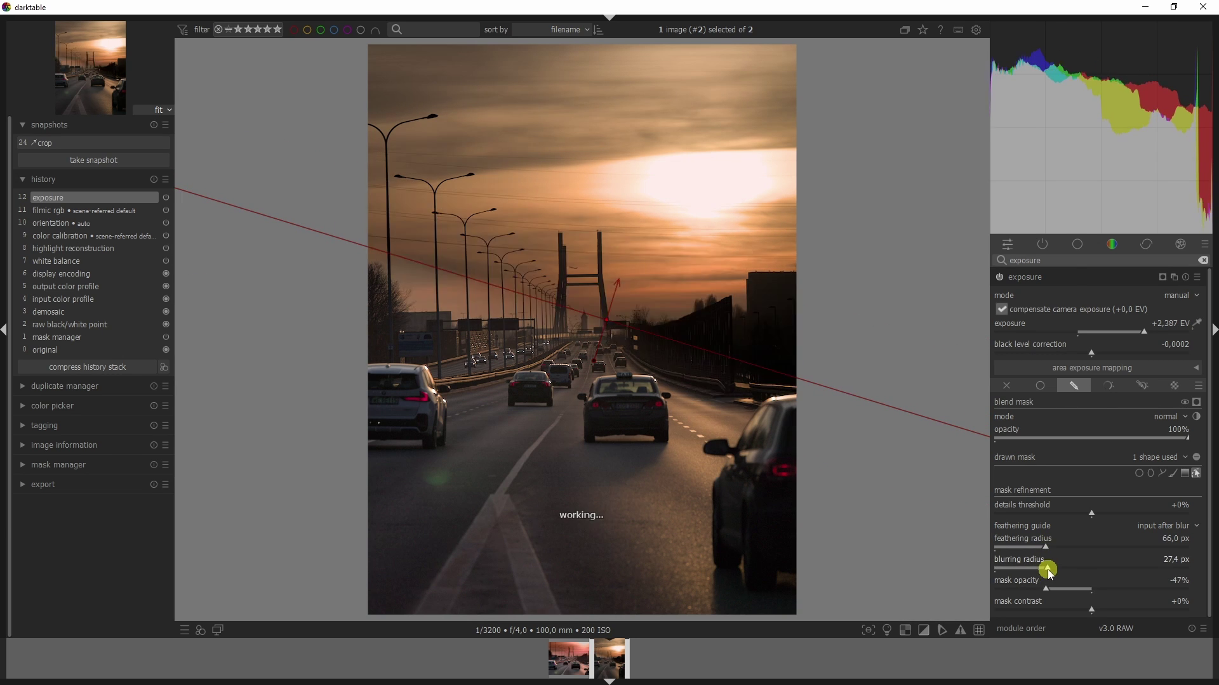
pyautogui.click(1069, 279)
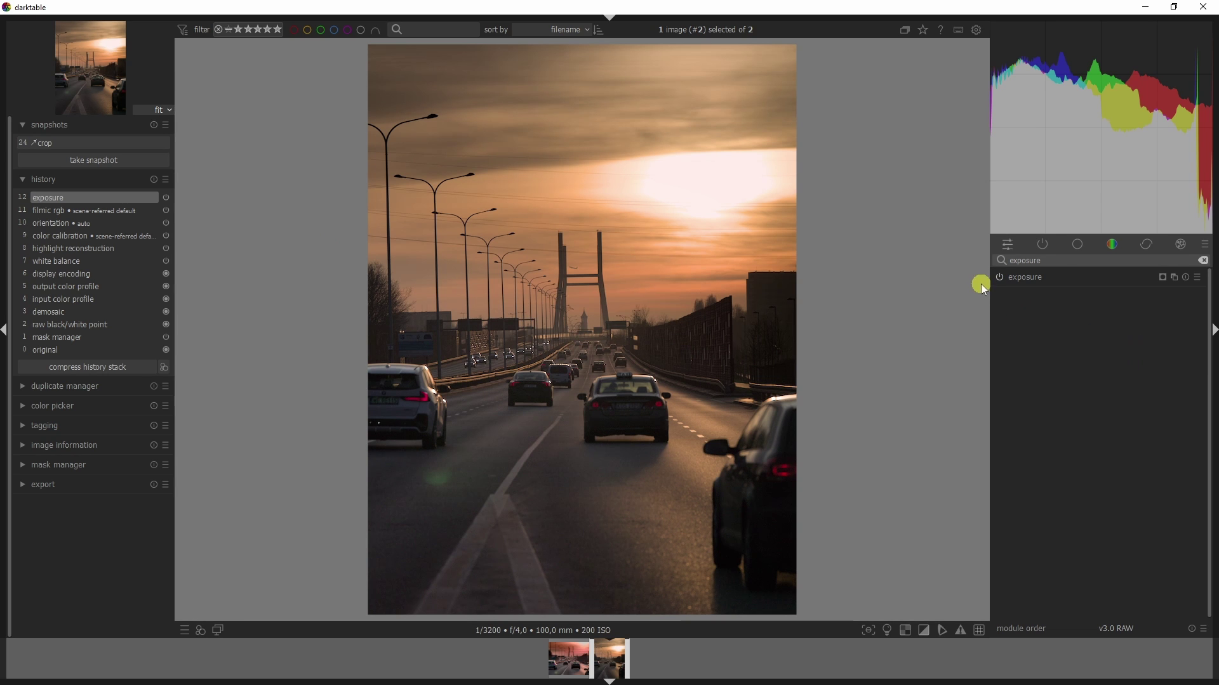
# Enable the color balance rgb module
pyautogui.moveTo(1037, 261); pyautogui.dragTo(984, 262)
pyautogui.write('color balance')
pyautogui.click(1000, 277)
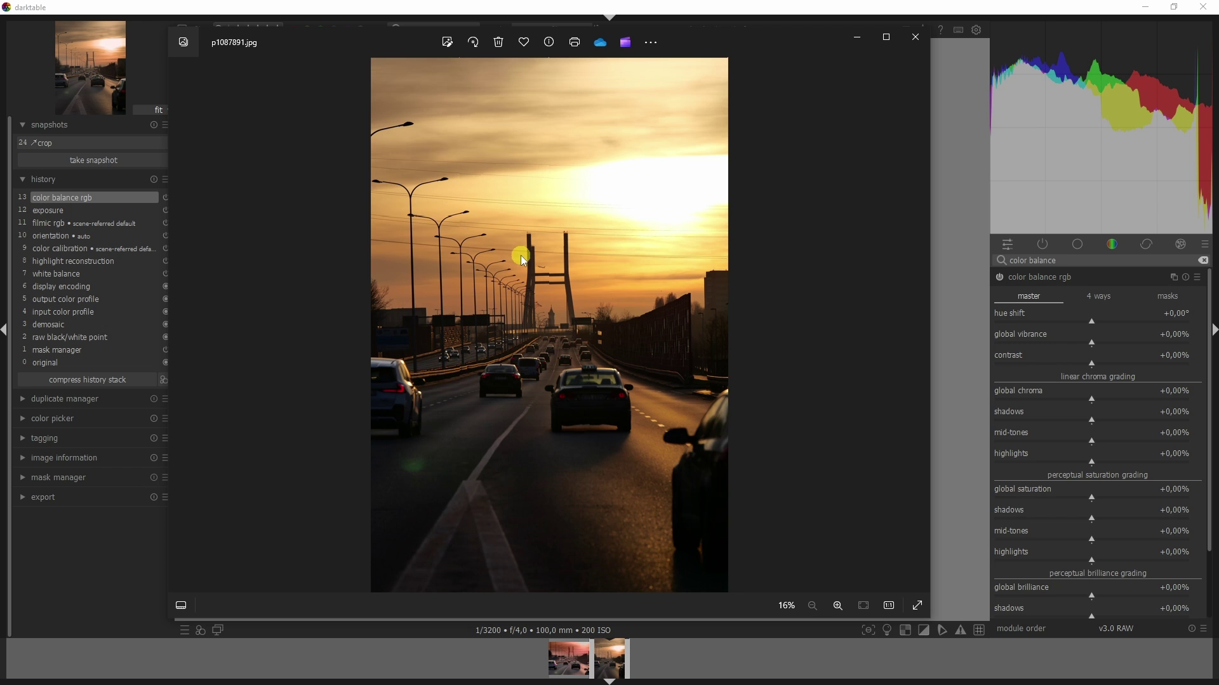
pyautogui.click(856, 37)
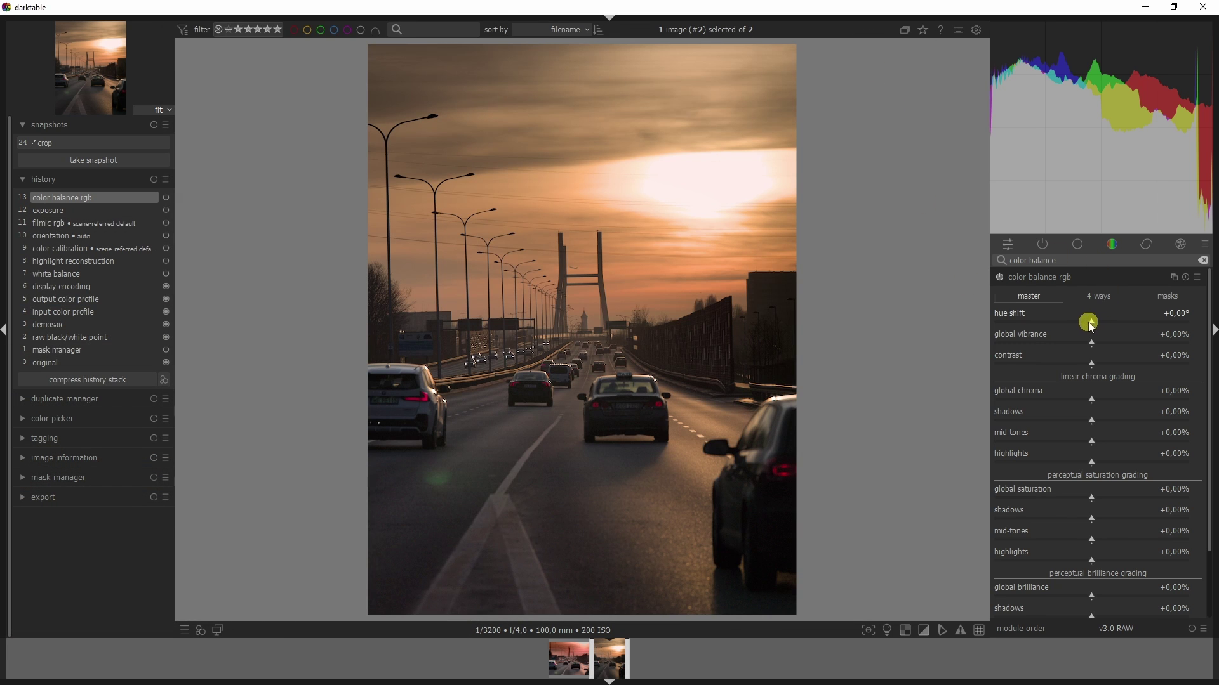
# Set hue shift -19,35°, vibrance +7%, contrast +8,96% and shadows saturation +15,31%
pyautogui.moveTo(1090, 325); pyautogui.dragTo(1080, 322)
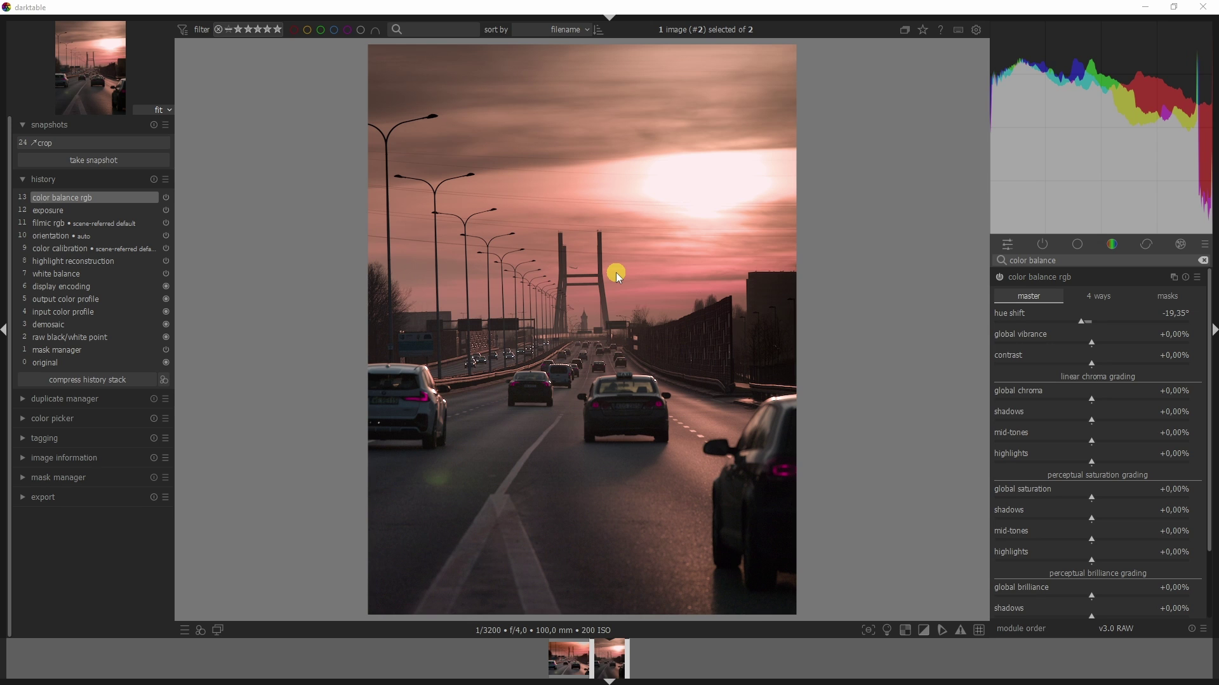
pyautogui.moveTo(1098, 341); pyautogui.dragTo(1106, 343)
pyautogui.moveTo(1088, 360); pyautogui.dragTo(1115, 367)
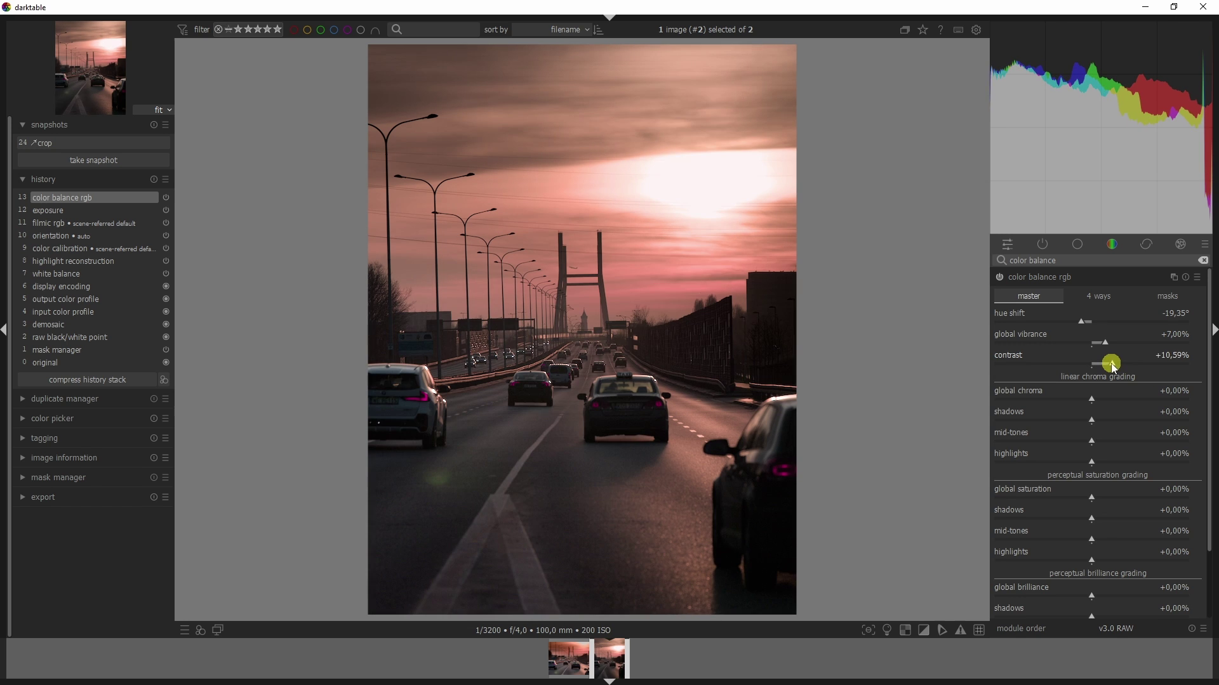
pyautogui.doubleClick(1112, 364)
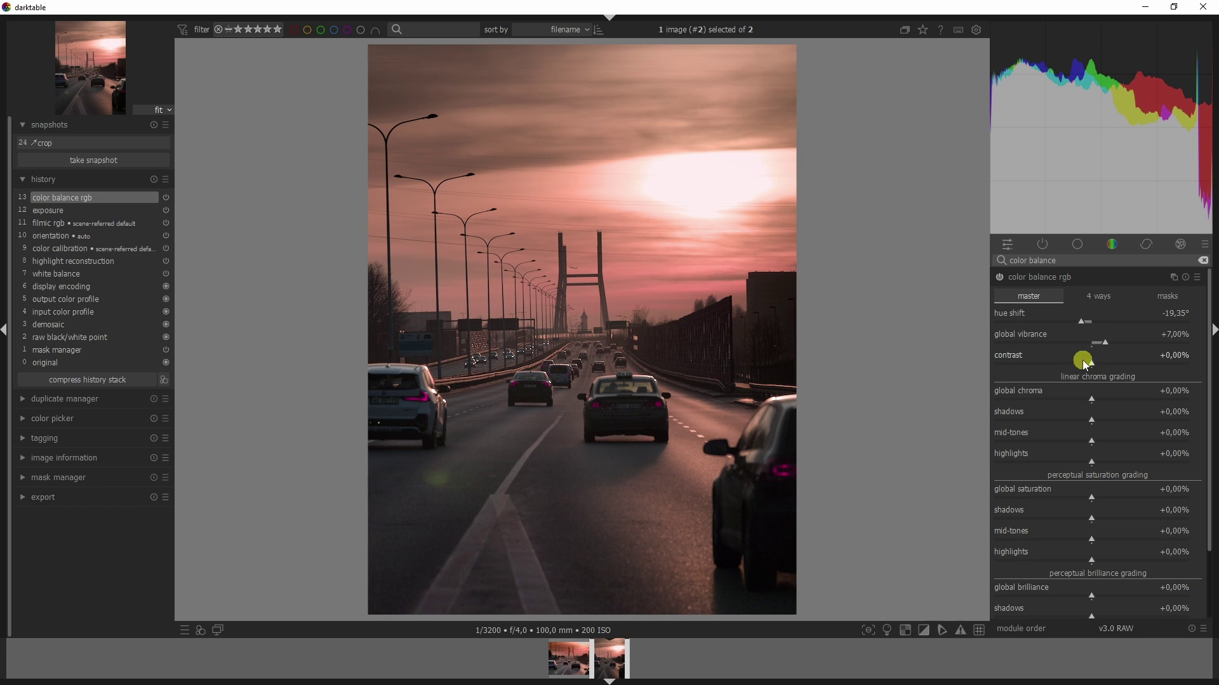
pyautogui.moveTo(1084, 360); pyautogui.dragTo(1112, 372)
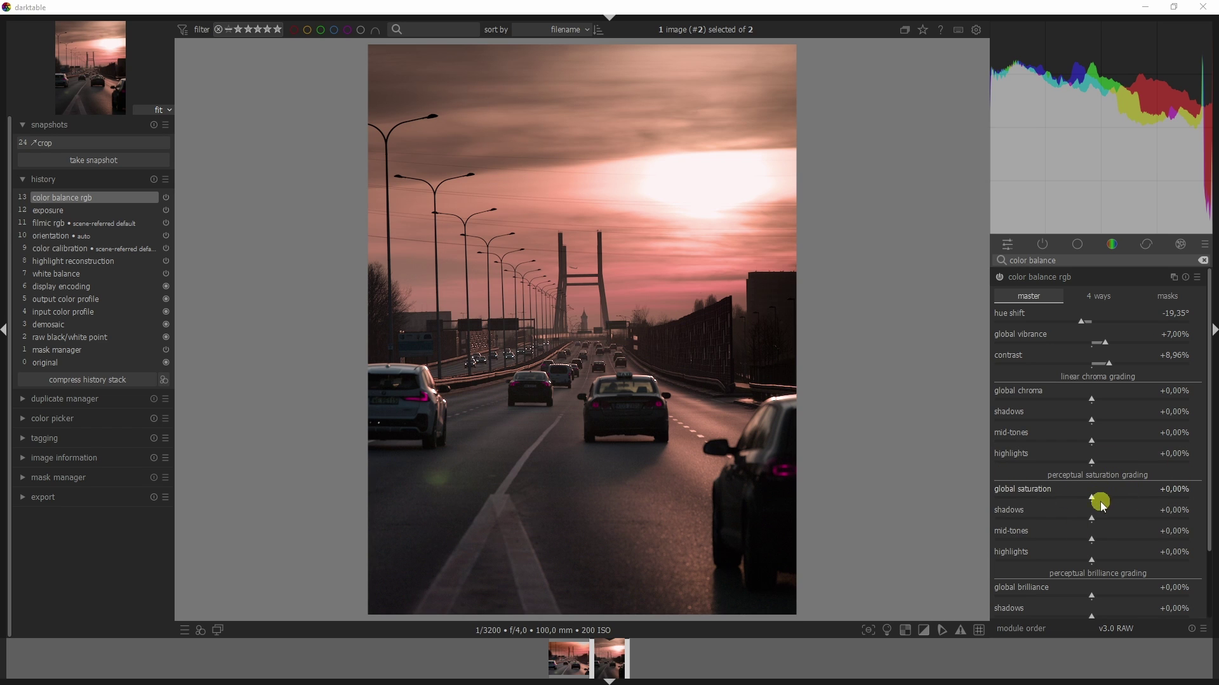
pyautogui.moveTo(1098, 522)
pyautogui.mouseDown()
pyautogui.moveTo(1110, 526)
pyautogui.moveTo(1089, 565)
pyautogui.mouseUp()
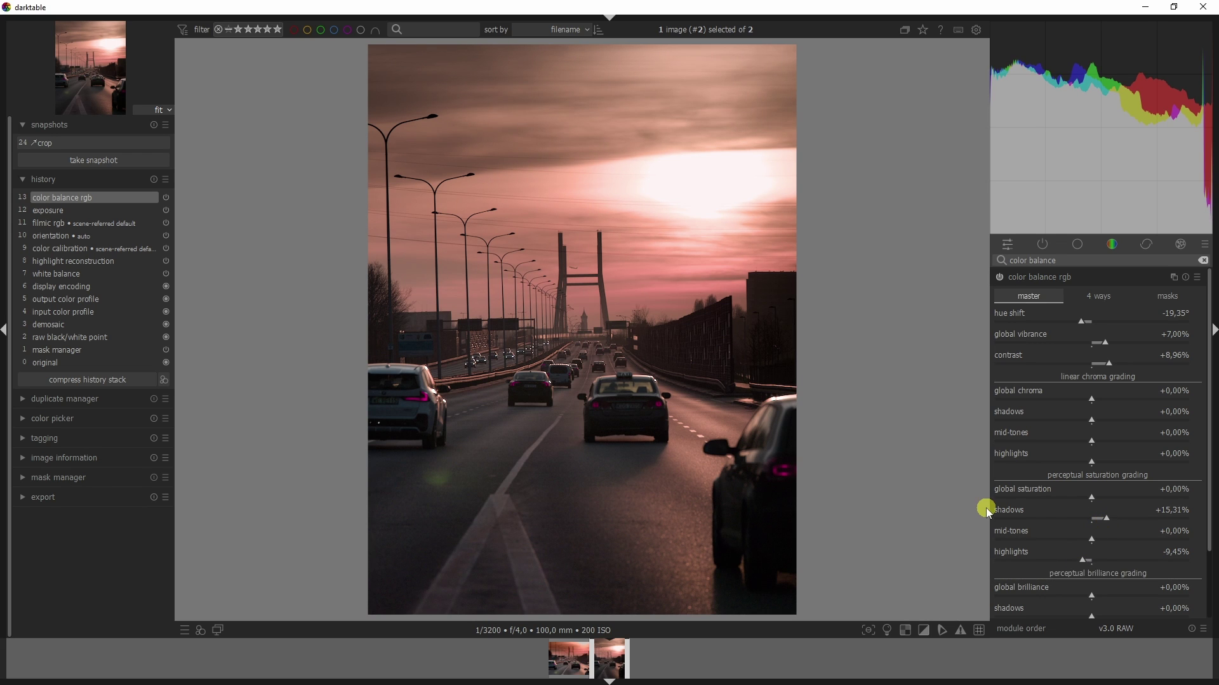
# Create a second color balance rgb instance and lower its global brilliance to -12,05%
pyautogui.click(1174, 278)
pyautogui.click(1141, 292)
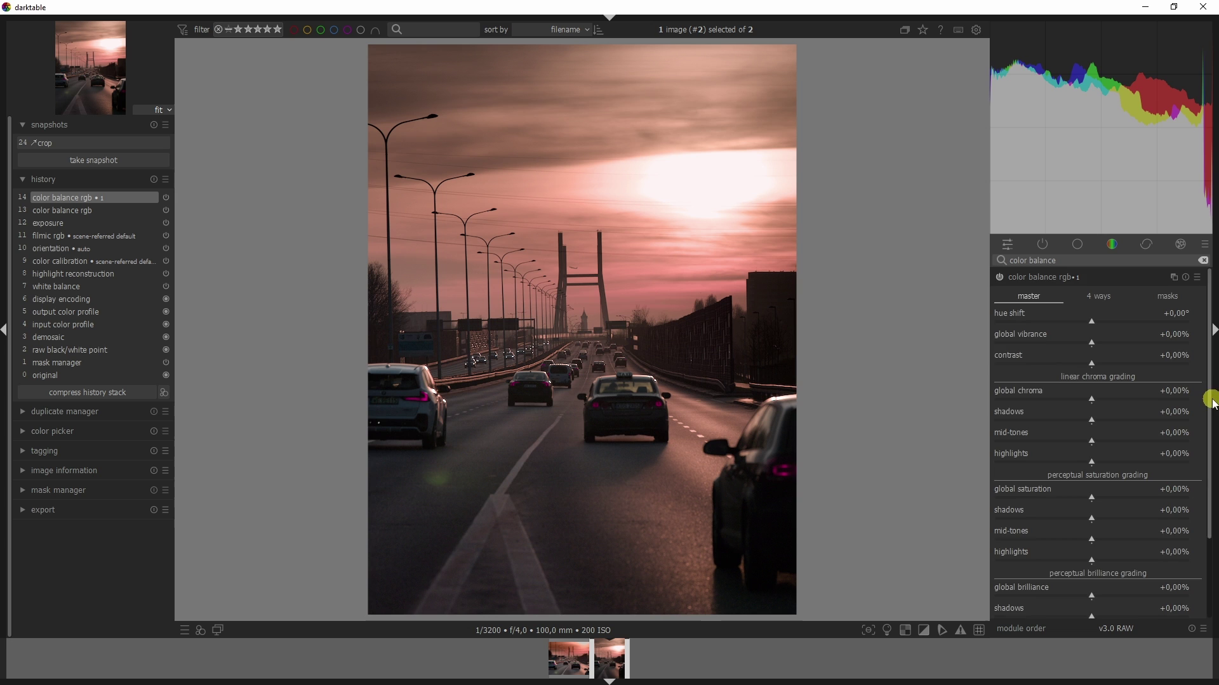
pyautogui.moveTo(1208, 399); pyautogui.dragTo(1209, 491)
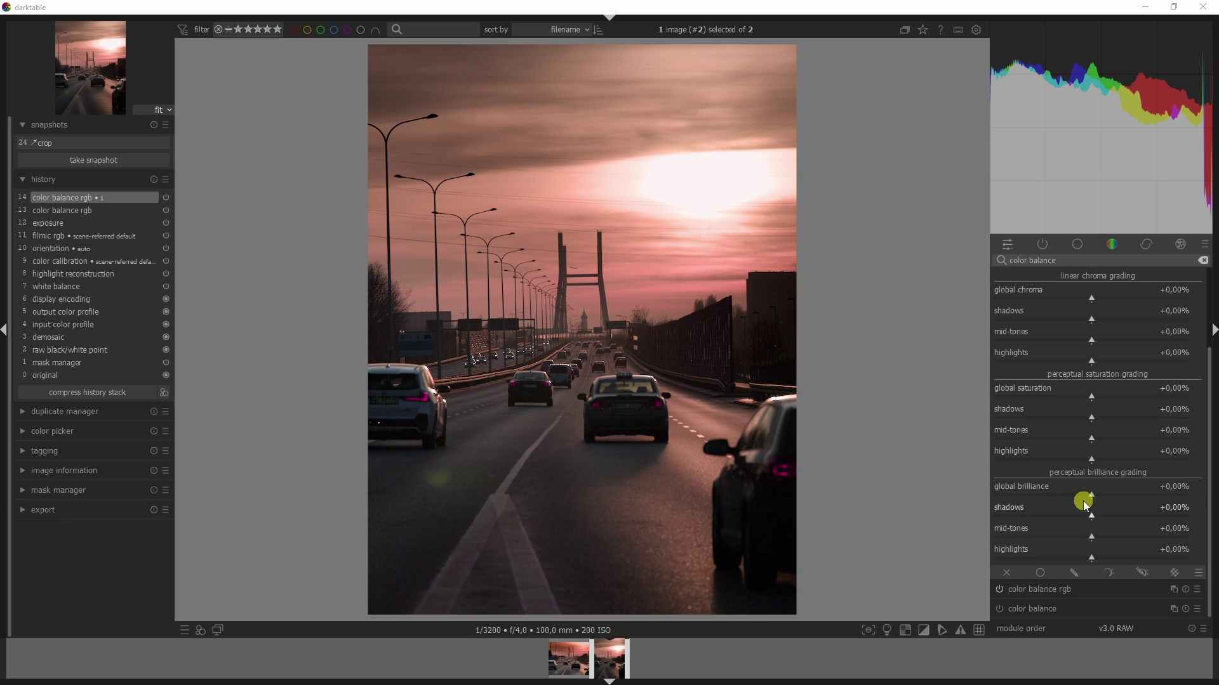
pyautogui.moveTo(1093, 499); pyautogui.dragTo(1082, 495)
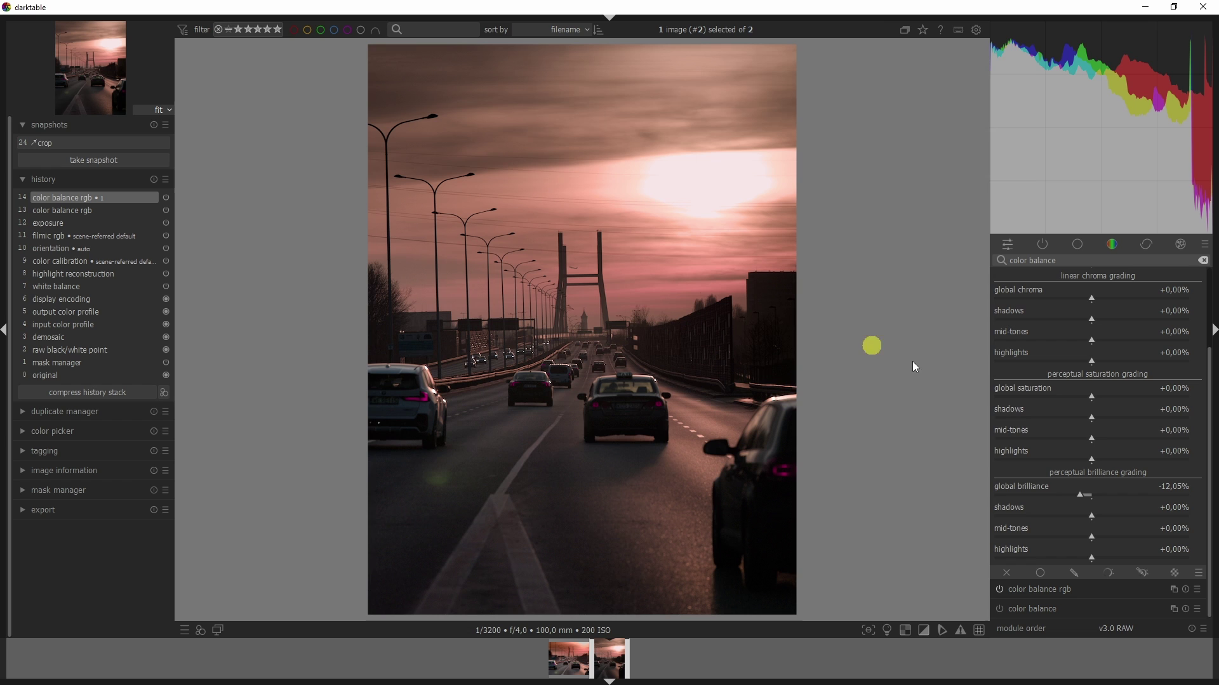
# Add a steeply tilted gradient drawn mask across the photo for the brilliance change
pyautogui.click(1075, 573)
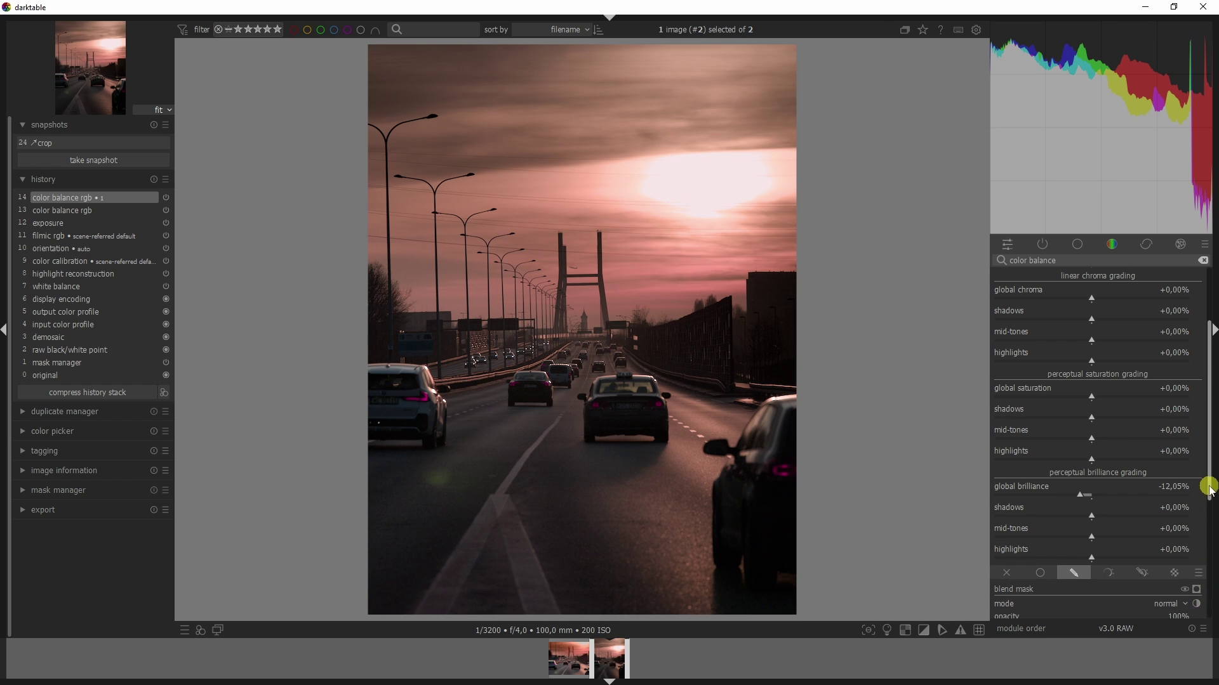
pyautogui.moveTo(1208, 486); pyautogui.dragTo(1197, 536)
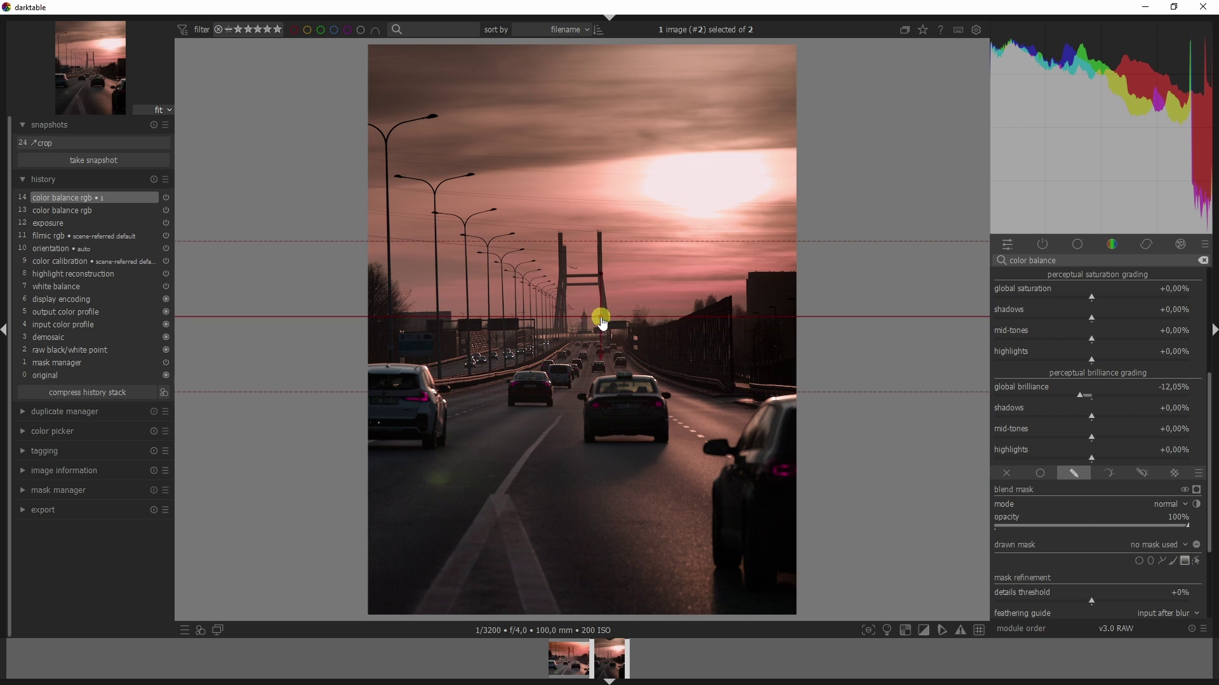
pyautogui.moveTo(601, 321); pyautogui.dragTo(655, 337)
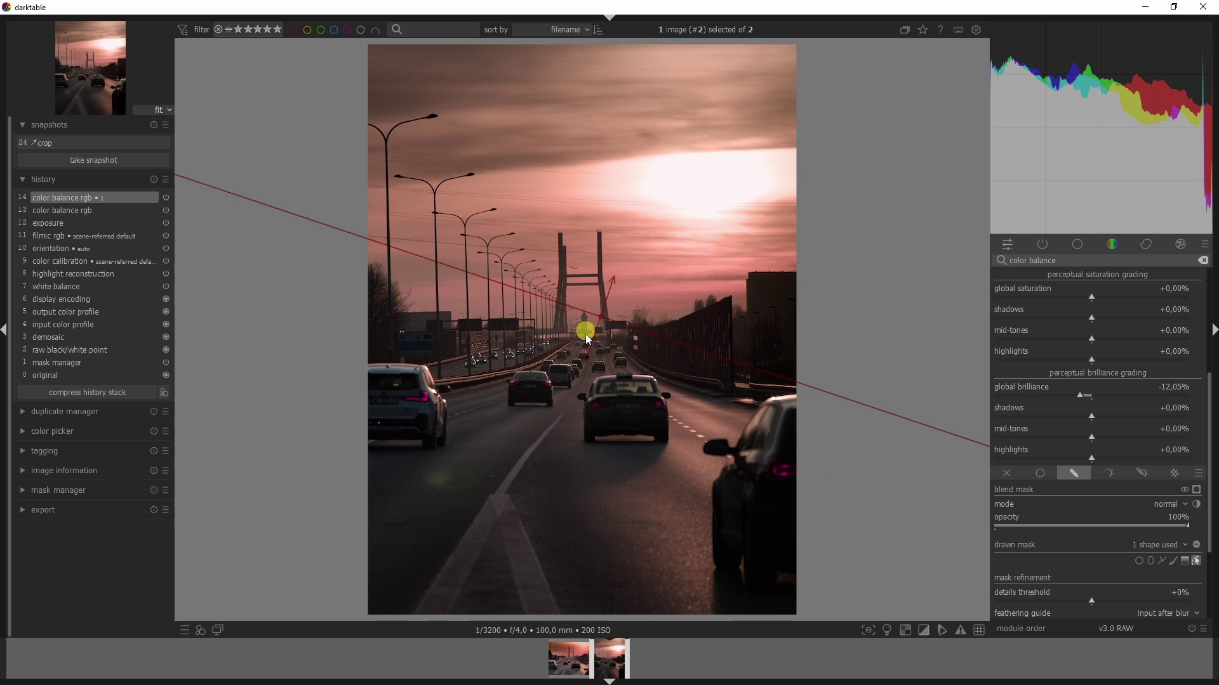
pyautogui.moveTo(601, 372); pyautogui.dragTo(620, 250)
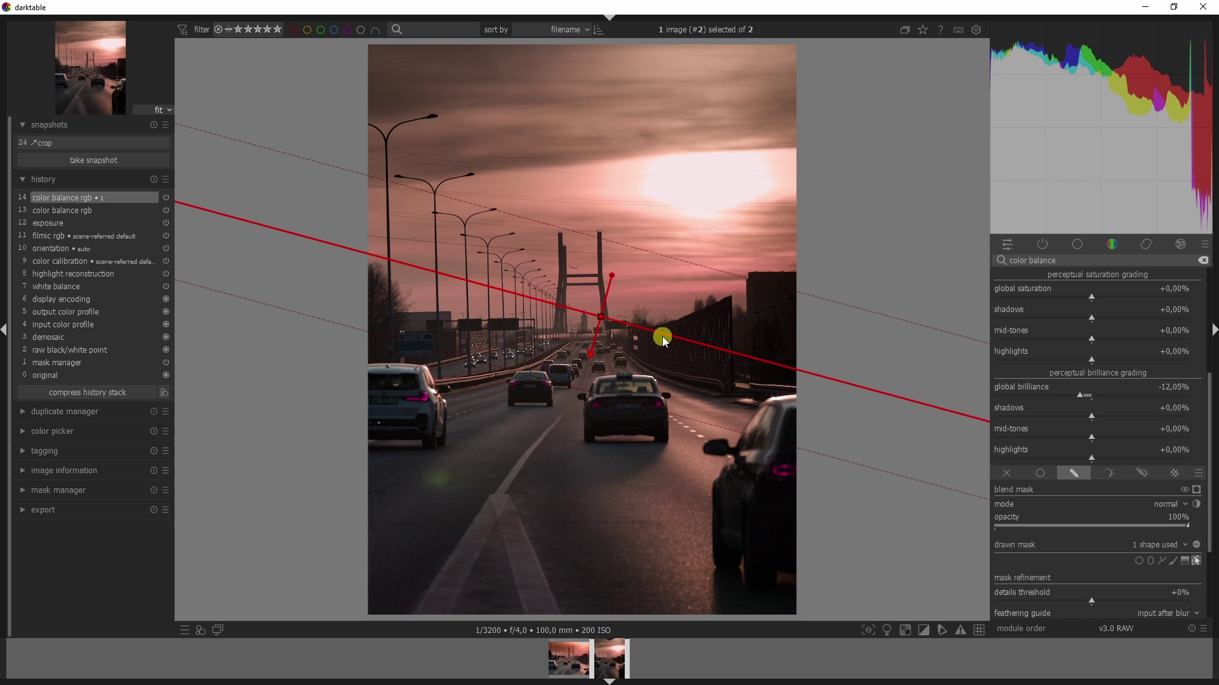
pyautogui.scroll(-2, 664, 341)
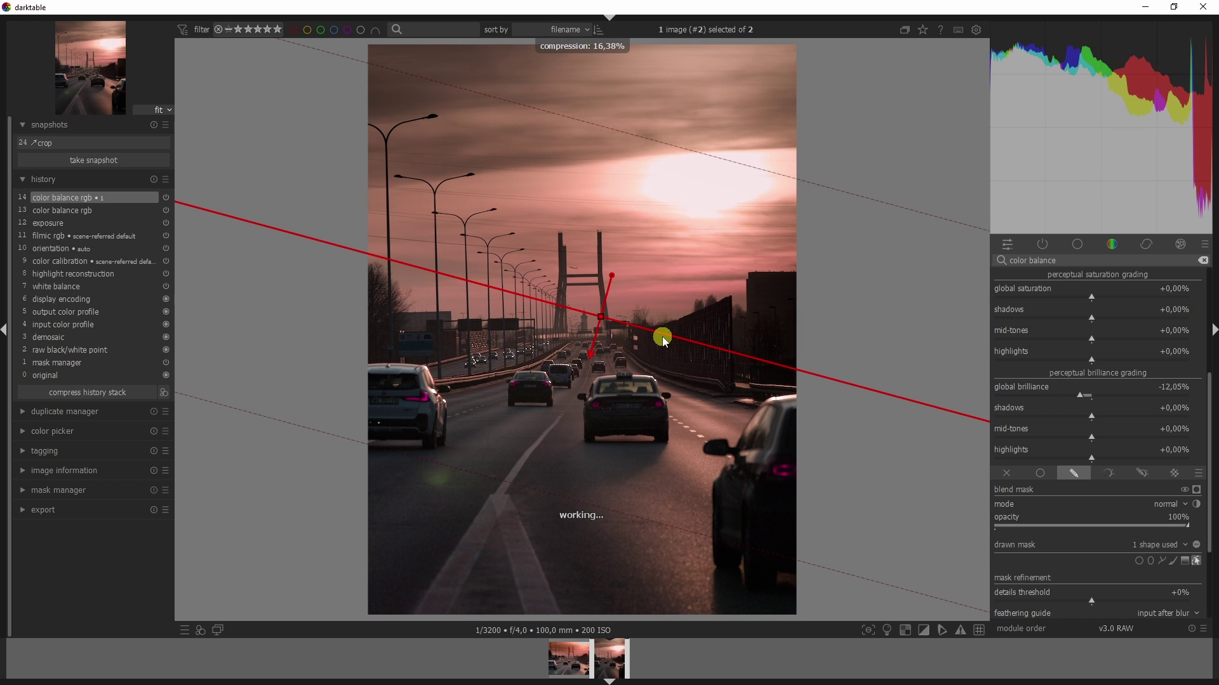
pyautogui.scroll(3, 664, 341)
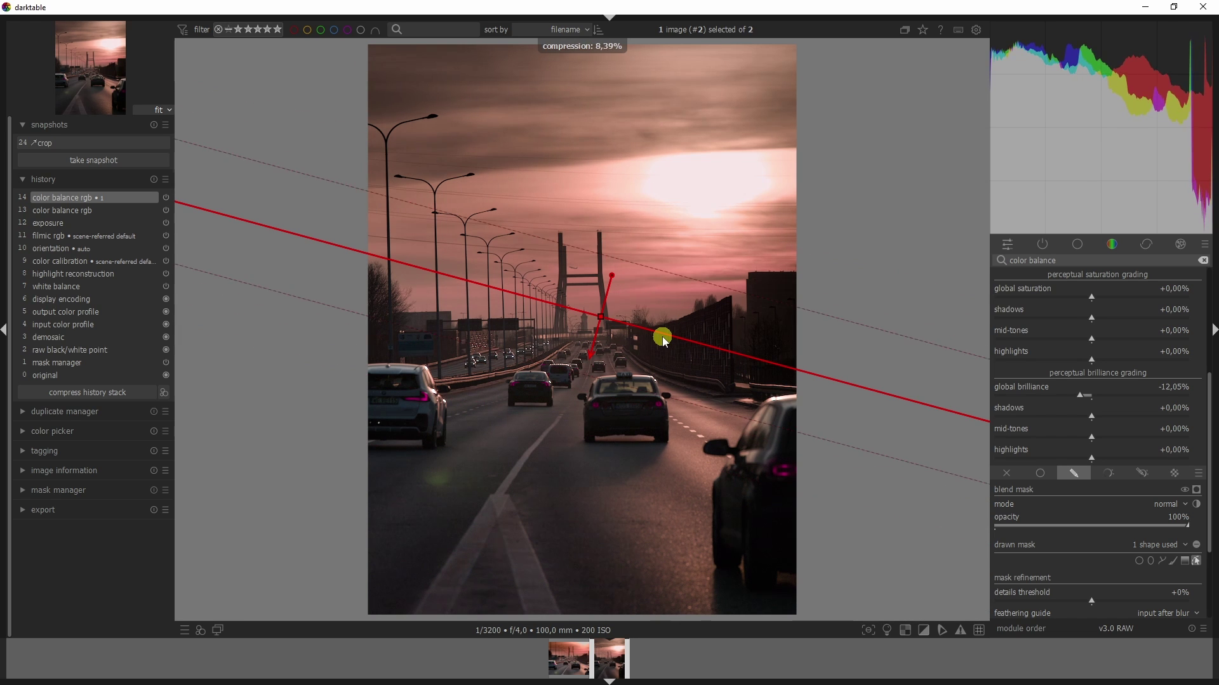
pyautogui.scroll(-4, 1208, 492)
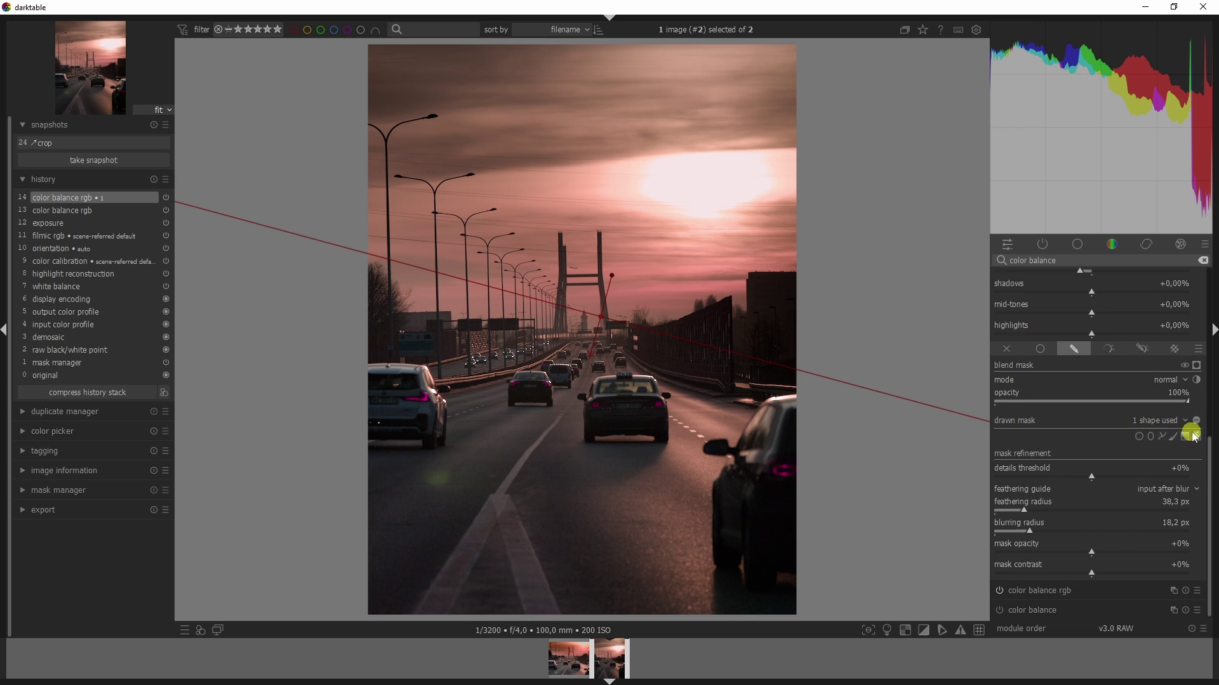
# Lower the mask opacity to -27% and mask contrast to -28%
pyautogui.click(1196, 381)
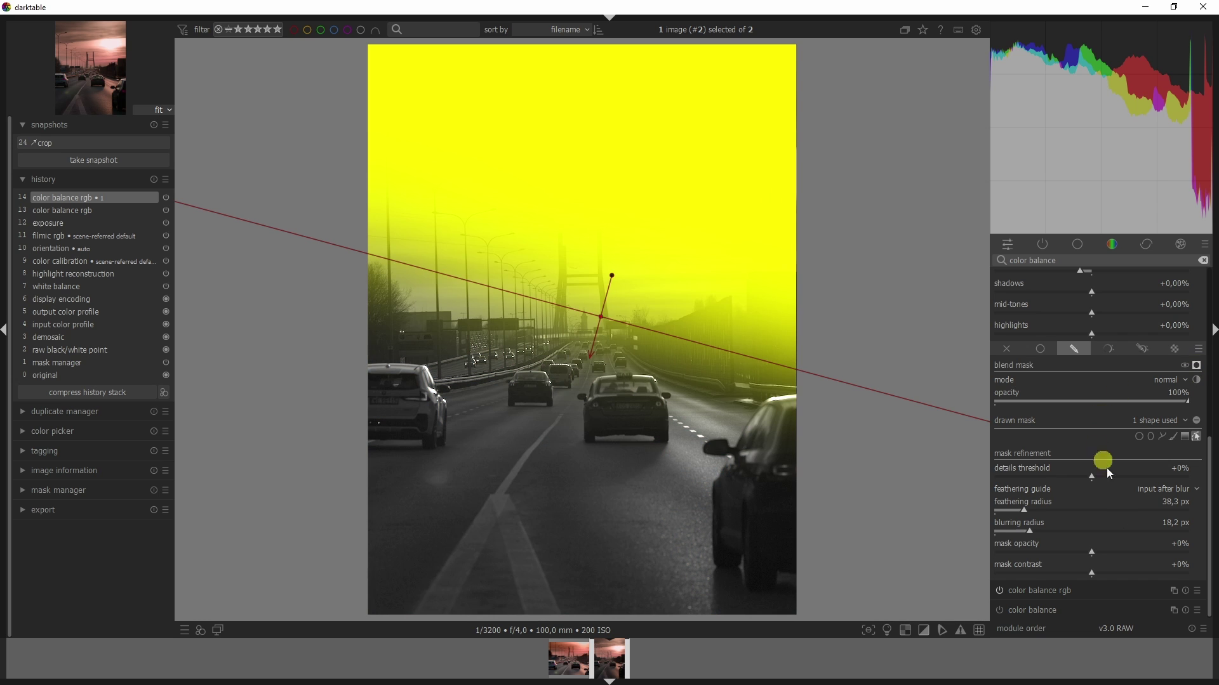
pyautogui.moveTo(1081, 553); pyautogui.dragTo(1065, 574)
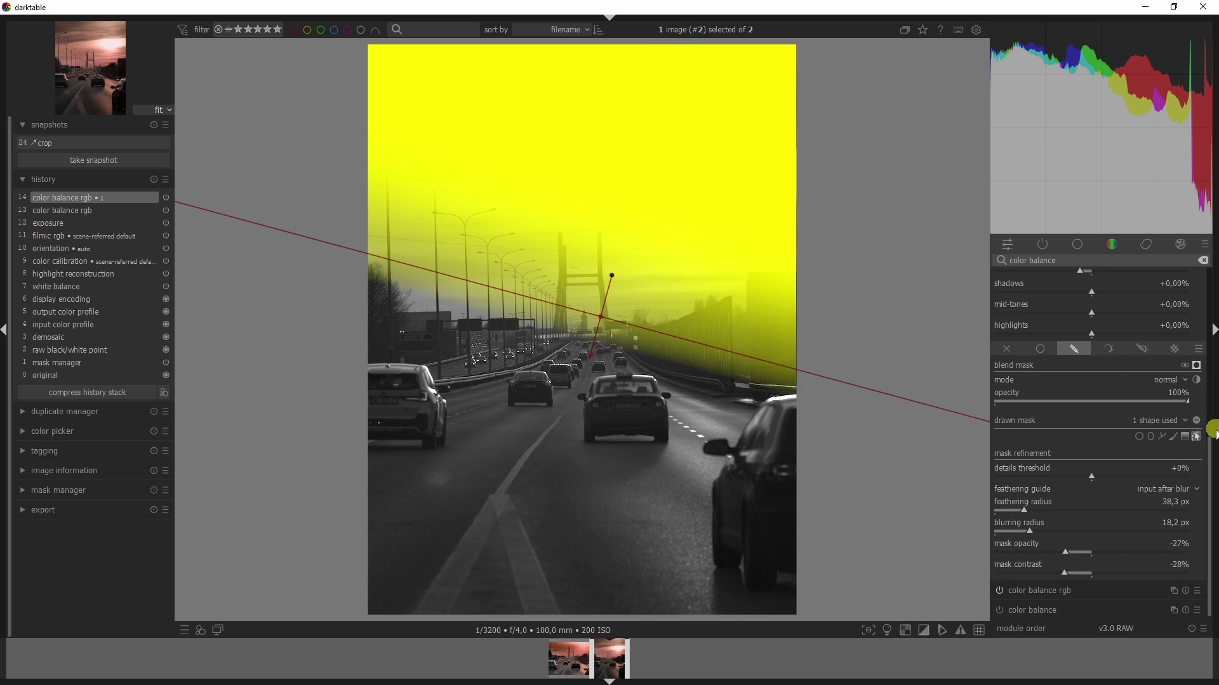
pyautogui.click(1197, 365)
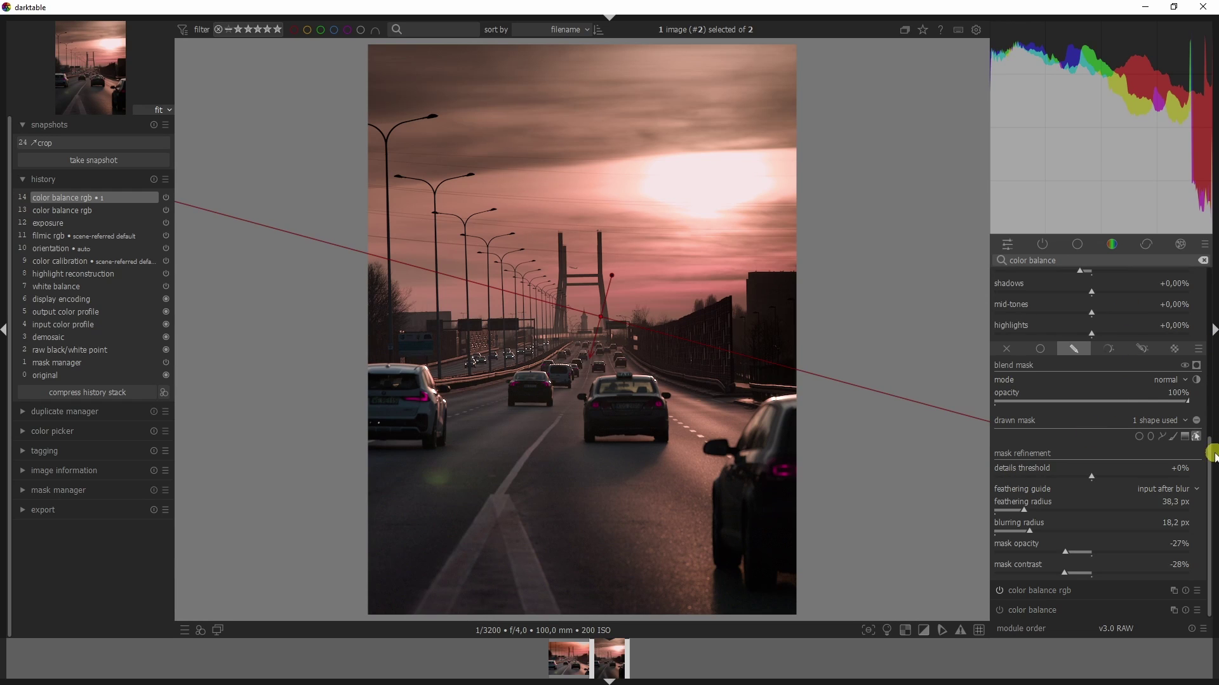
pyautogui.scroll(10, 1211, 467)
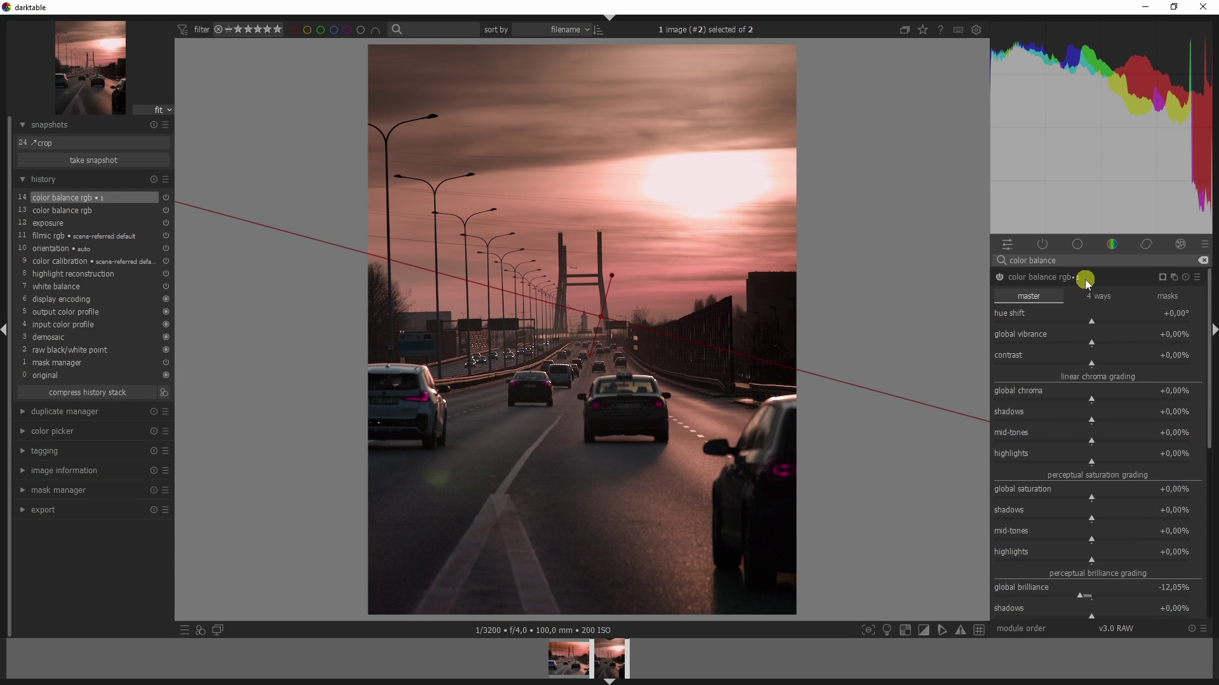
# Enable local contrast and set its detail to 150%
pyautogui.click(1088, 279)
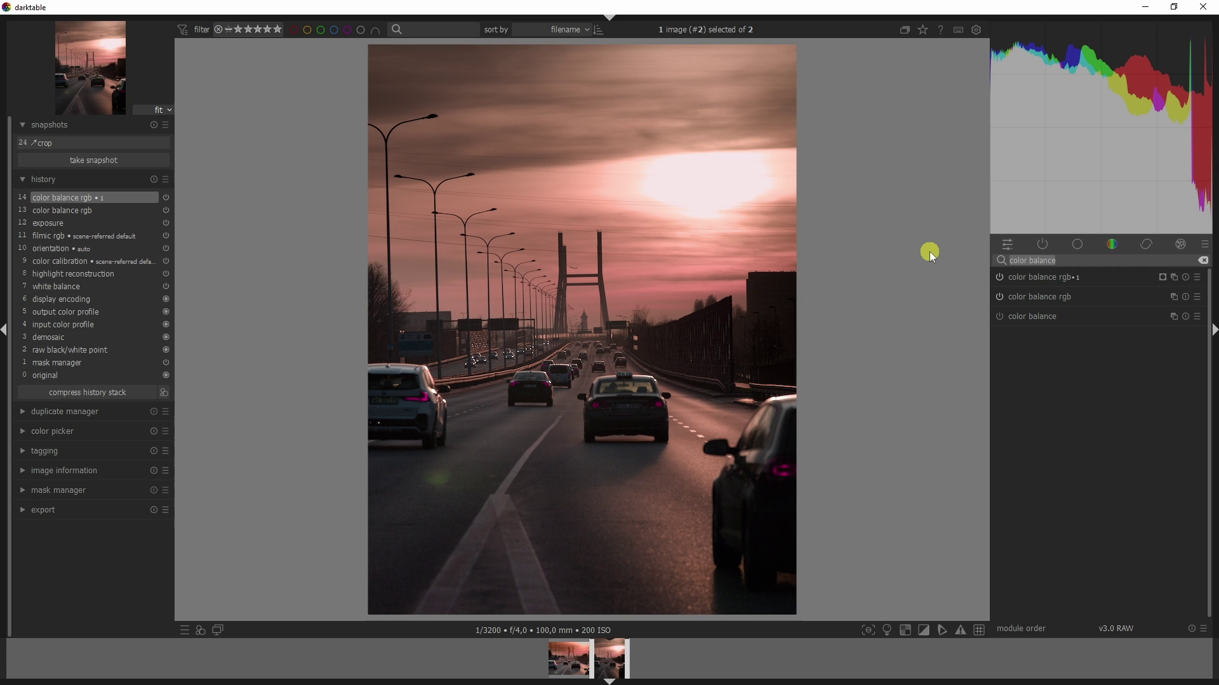
pyautogui.write('local contras')
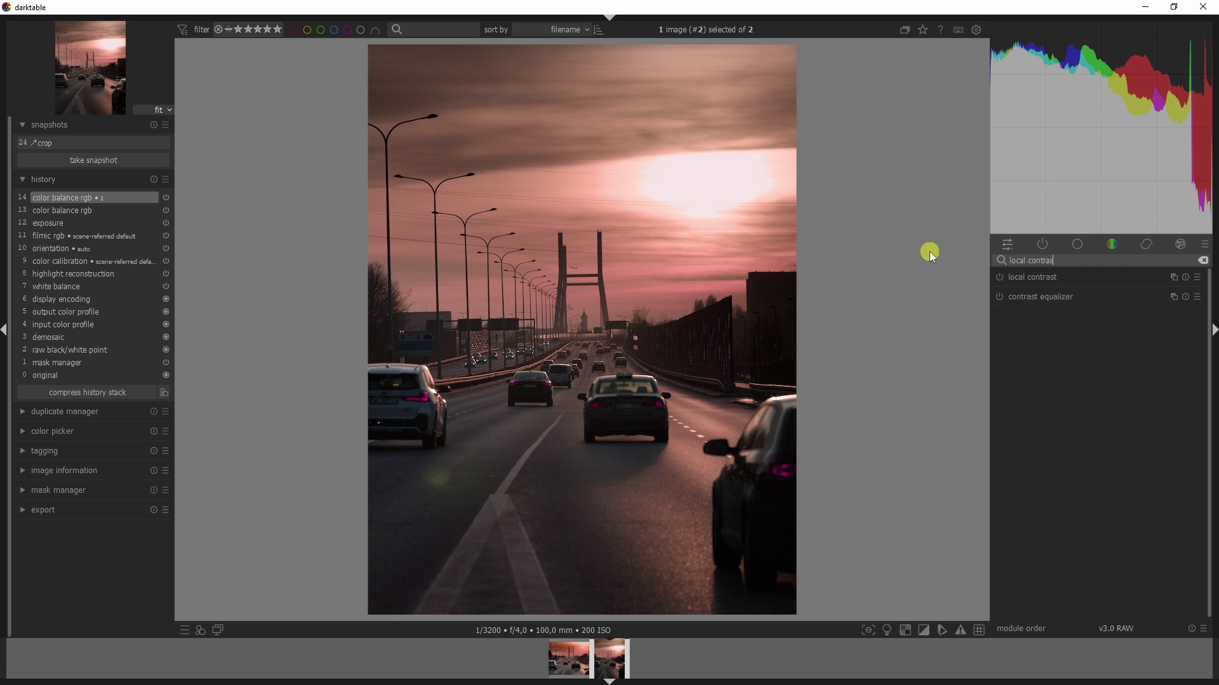
pyautogui.write('t')
pyautogui.click(1001, 278)
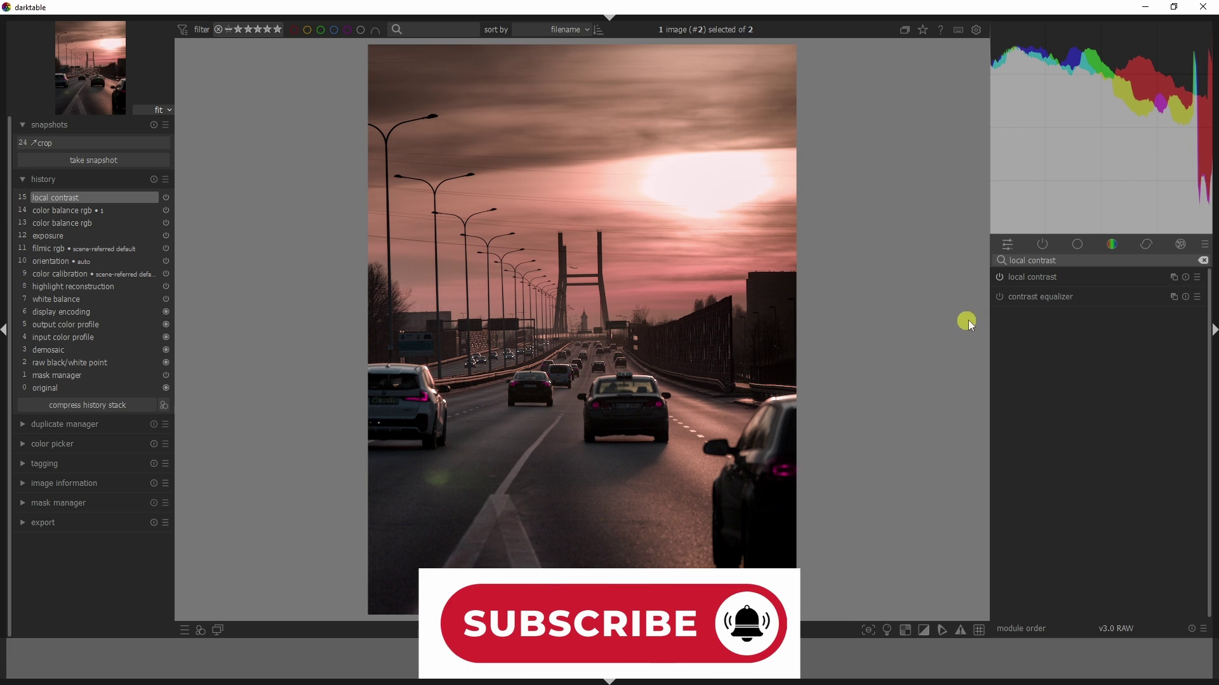
pyautogui.click(1041, 279)
pyautogui.rightClick(1175, 312)
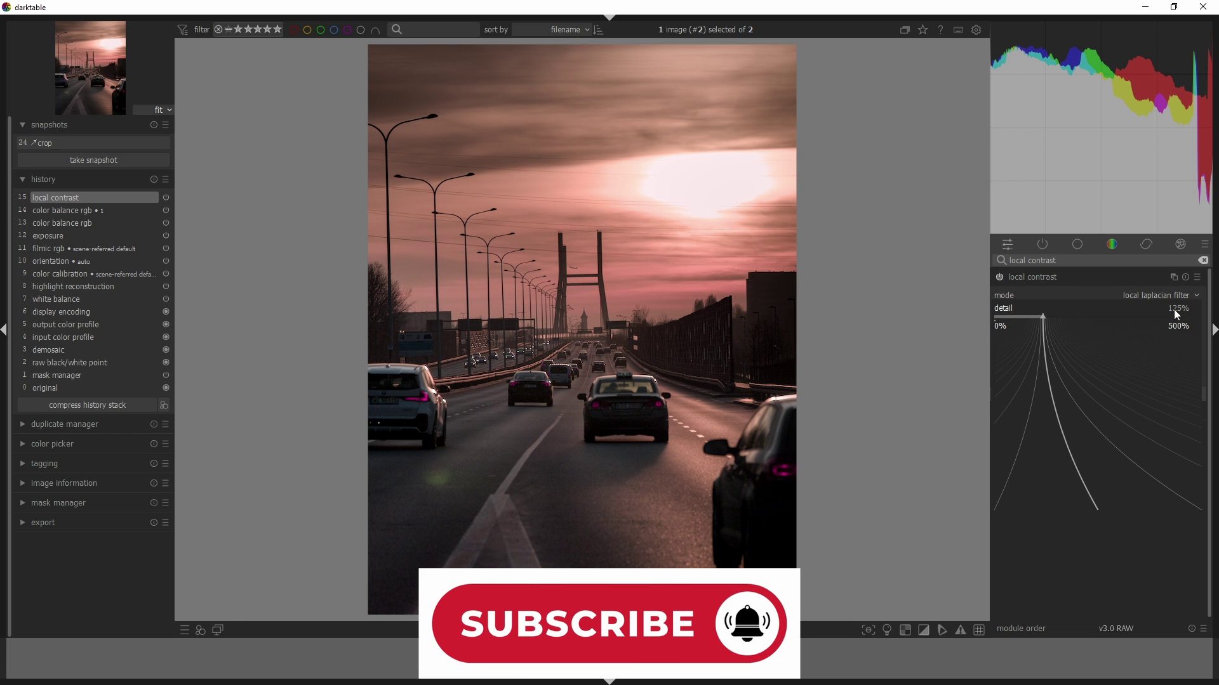
pyautogui.write('150')
pyautogui.press('Return')
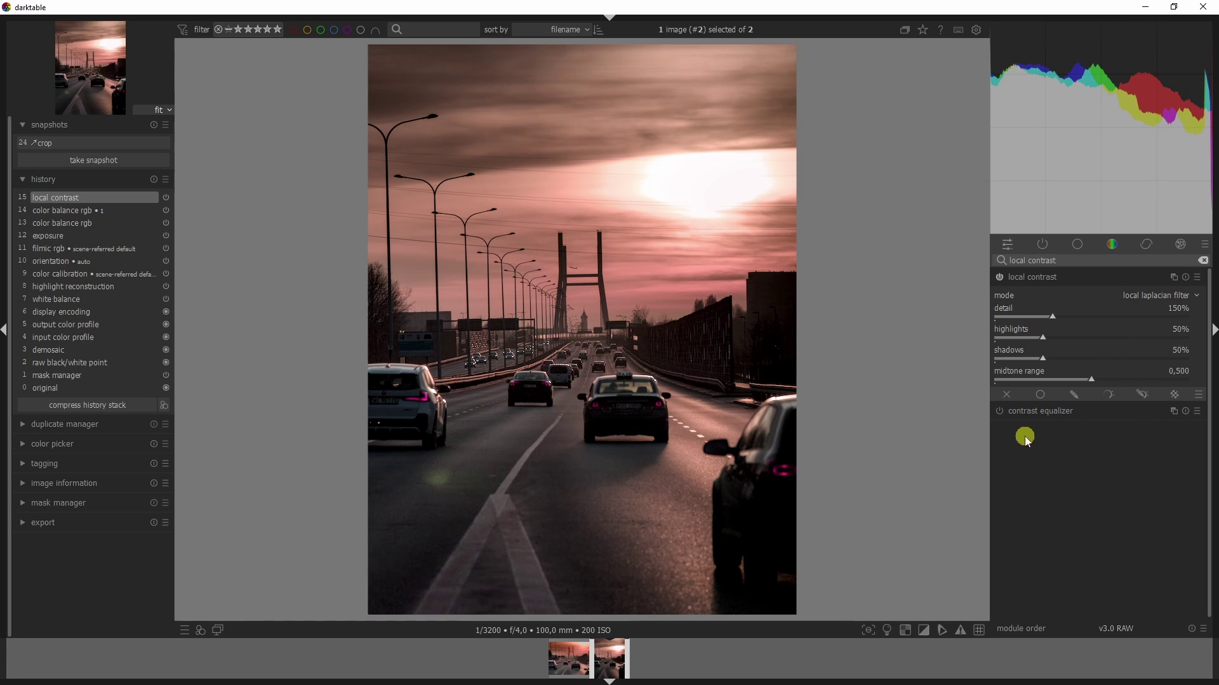
# Mask local contrast with a tilted gradient near the bridge: 65,1 px feather, 27,7 px blur, -30% opacity
pyautogui.click(1076, 394)
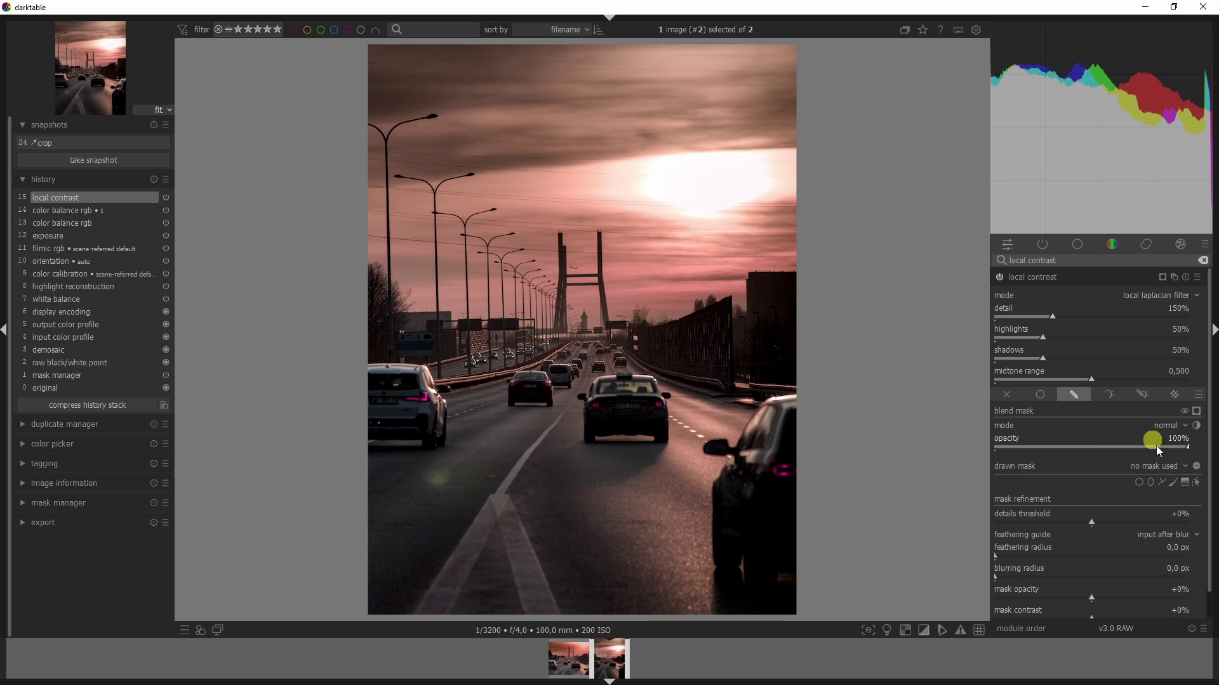
pyautogui.click(1185, 483)
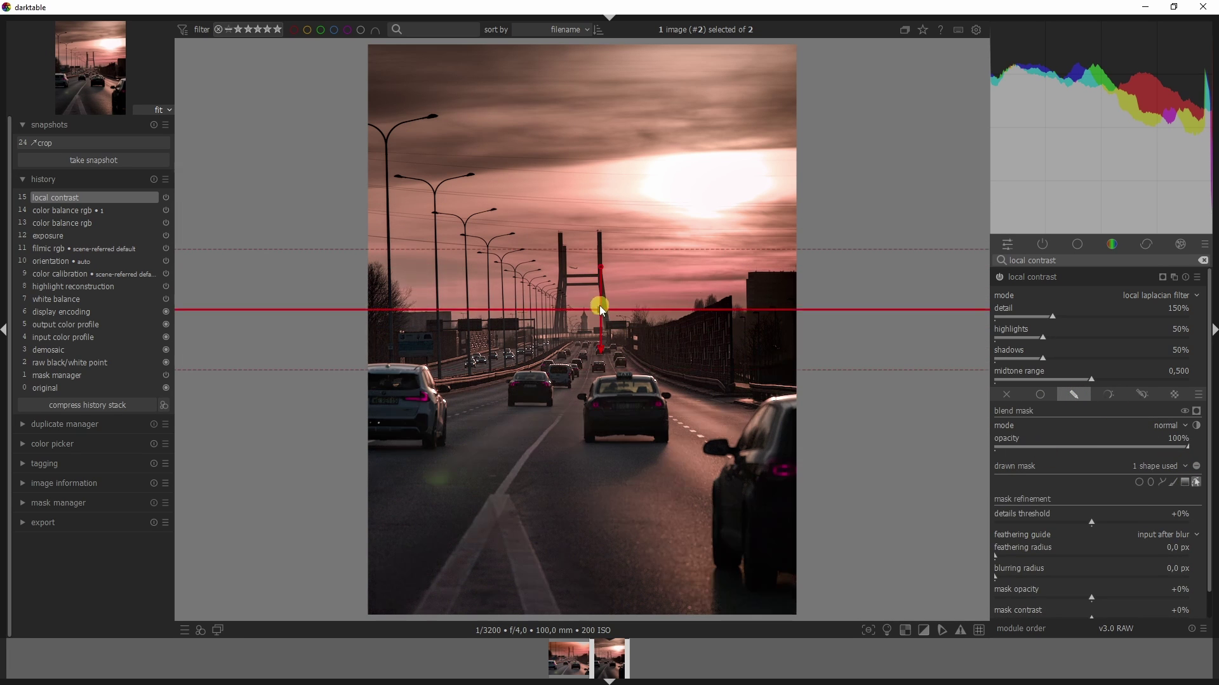
pyautogui.moveTo(600, 310)
pyautogui.mouseDown()
pyautogui.moveTo(566, 362)
pyautogui.moveTo(579, 381)
pyautogui.mouseUp()
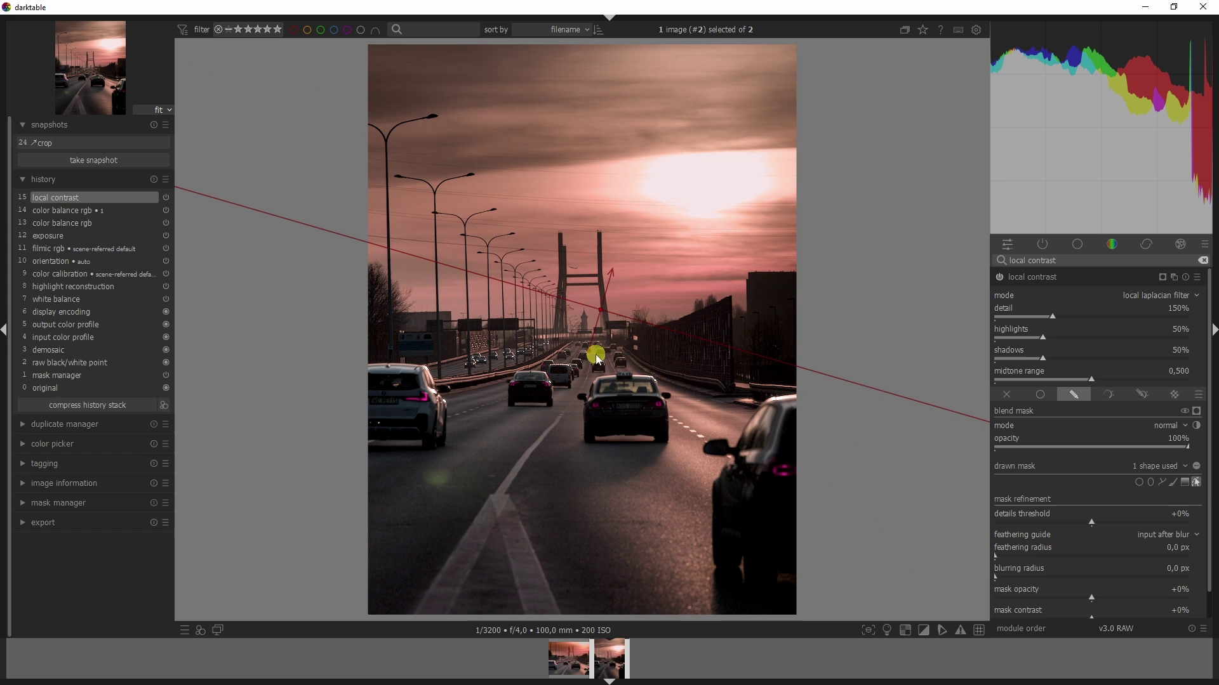
pyautogui.moveTo(600, 308); pyautogui.dragTo(657, 304)
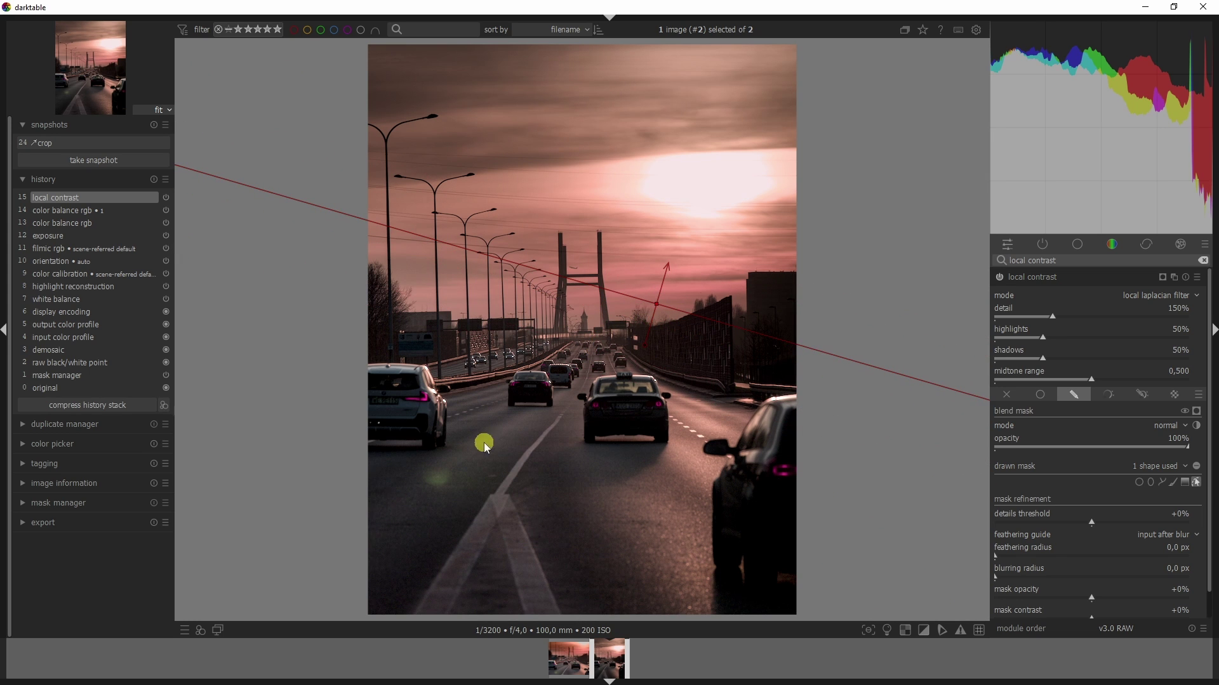
pyautogui.click(1049, 575)
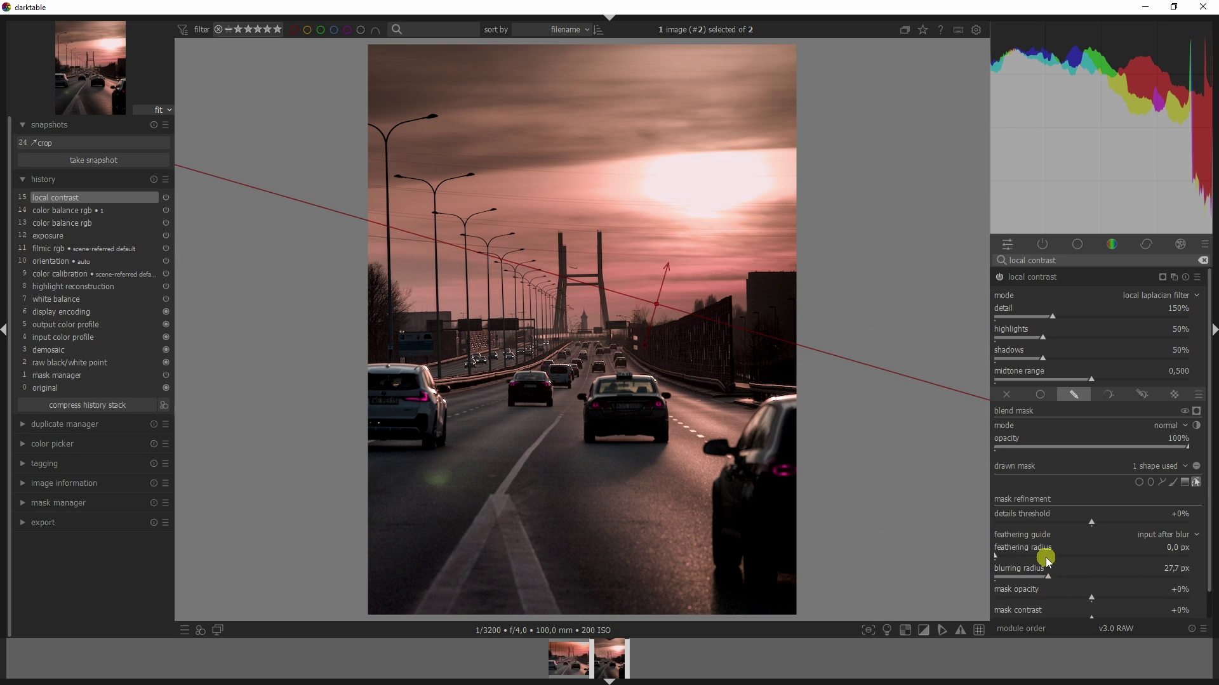
pyautogui.click(1062, 599)
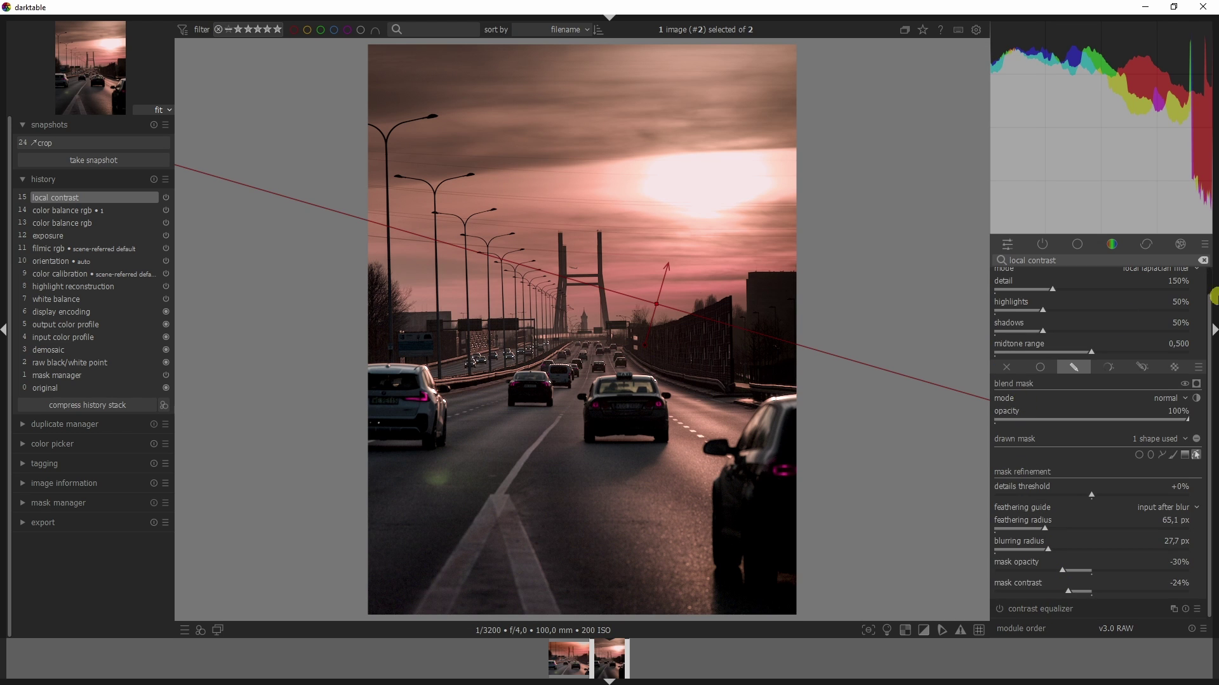
pyautogui.click(1048, 277)
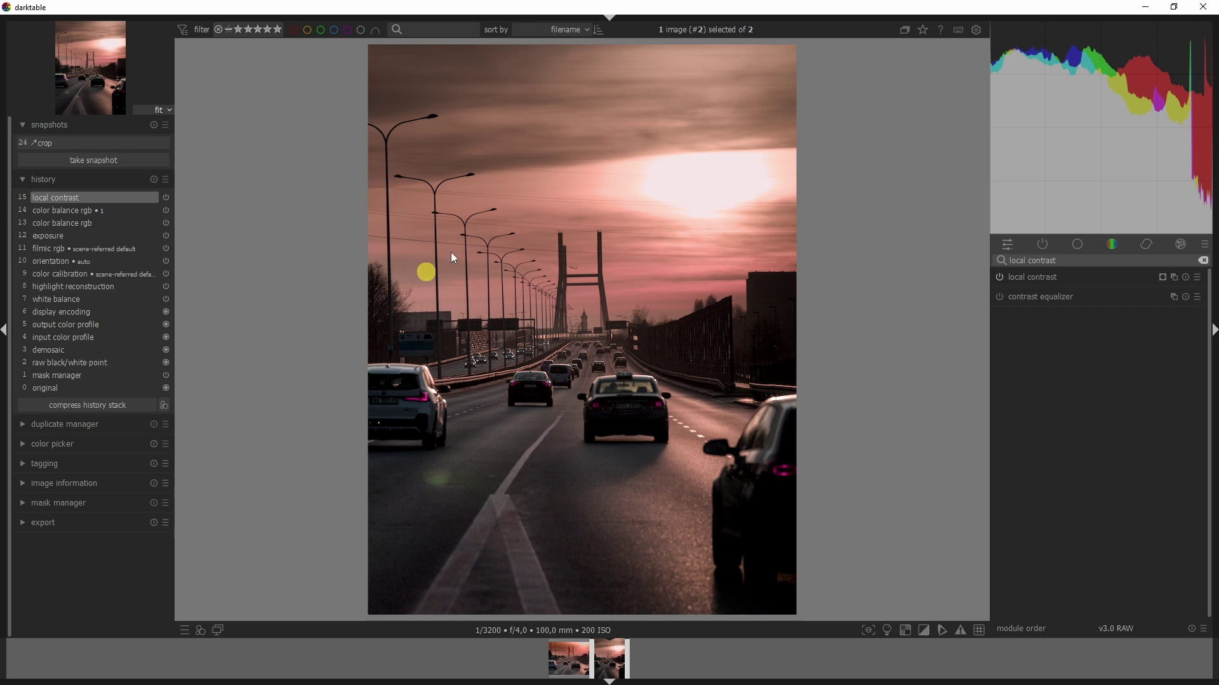
# Step back and forward through history, then compare against the '24 crop' snapshot in split view
pyautogui.click(54, 249)
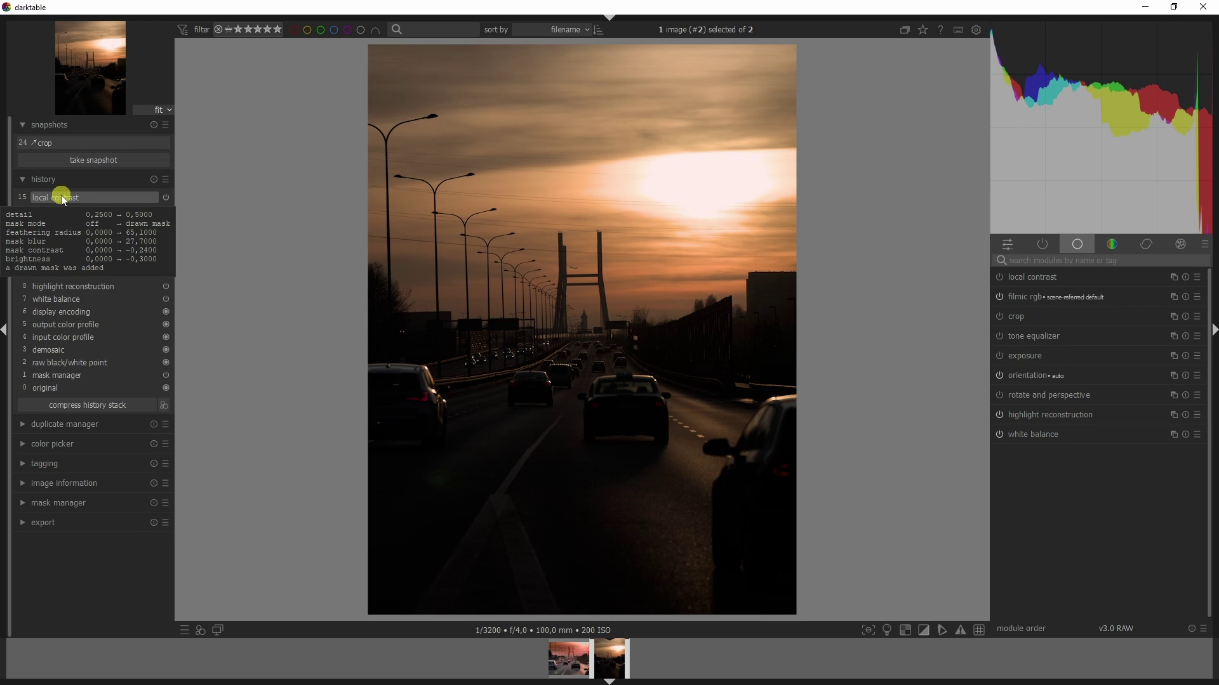
pyautogui.click(61, 198)
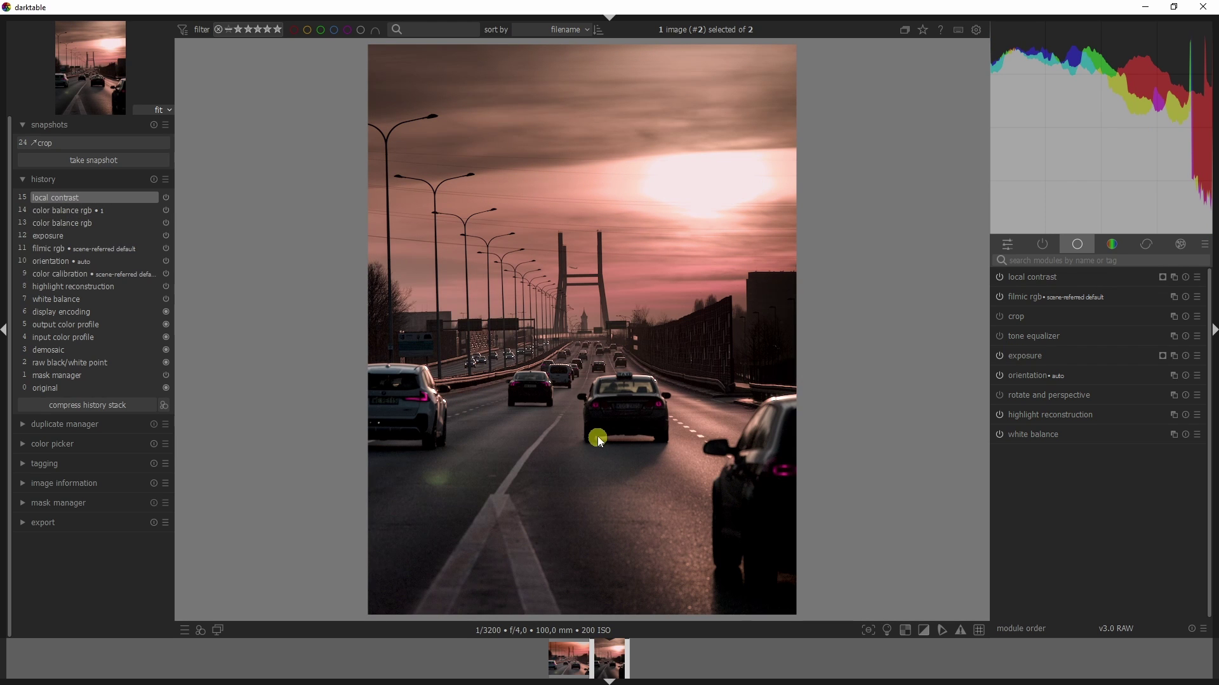
pyautogui.click(137, 145)
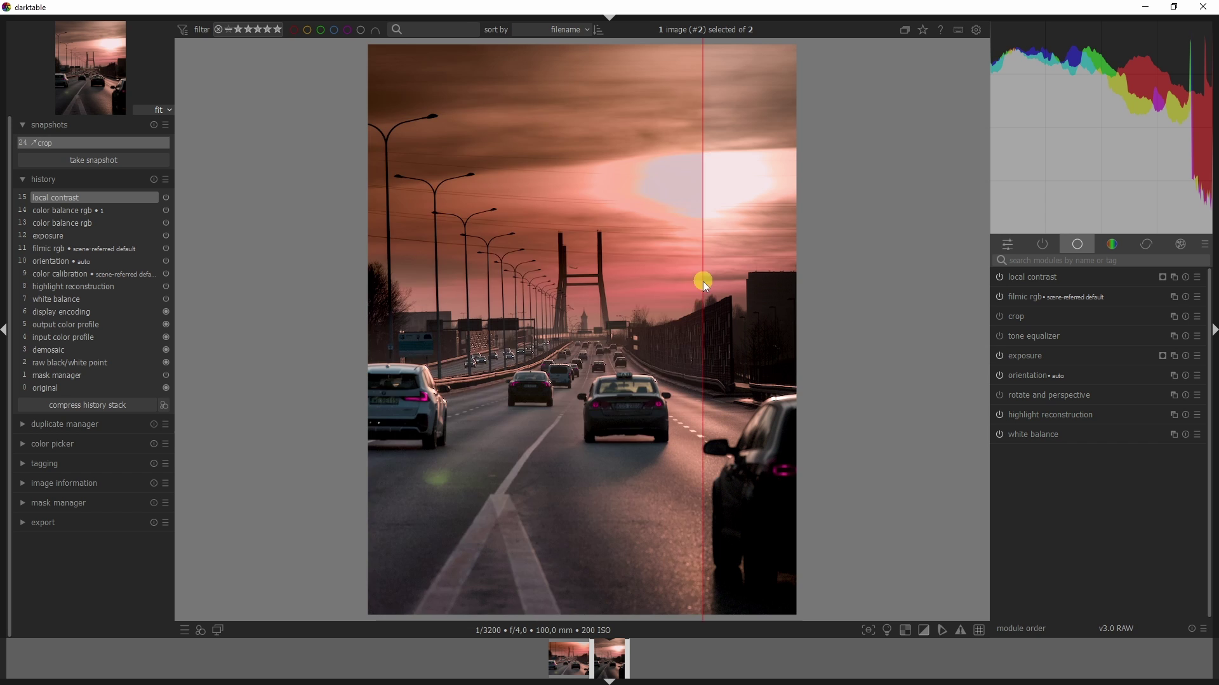
pyautogui.moveTo(703, 281); pyautogui.dragTo(733, 346)
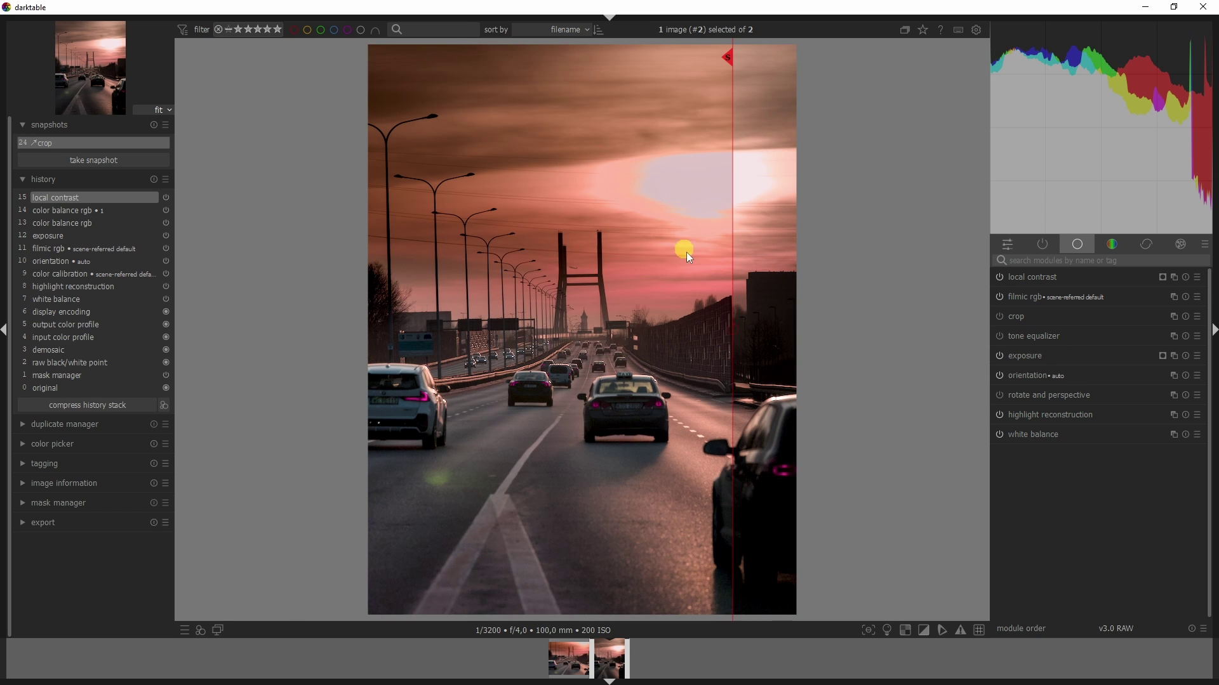
pyautogui.moveTo(690, 256); pyautogui.dragTo(357, 388)
# Close the snapshot comparison and switch on denoise (profiled)
pyautogui.click(121, 148)
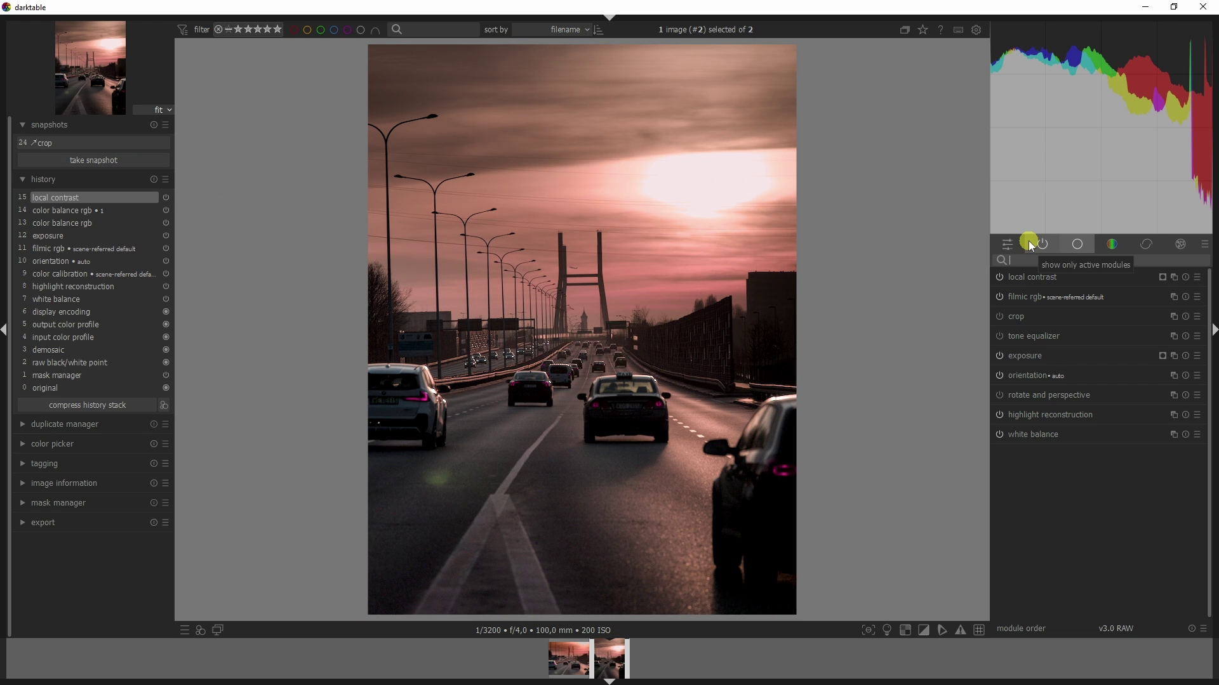
pyautogui.write('denoise')
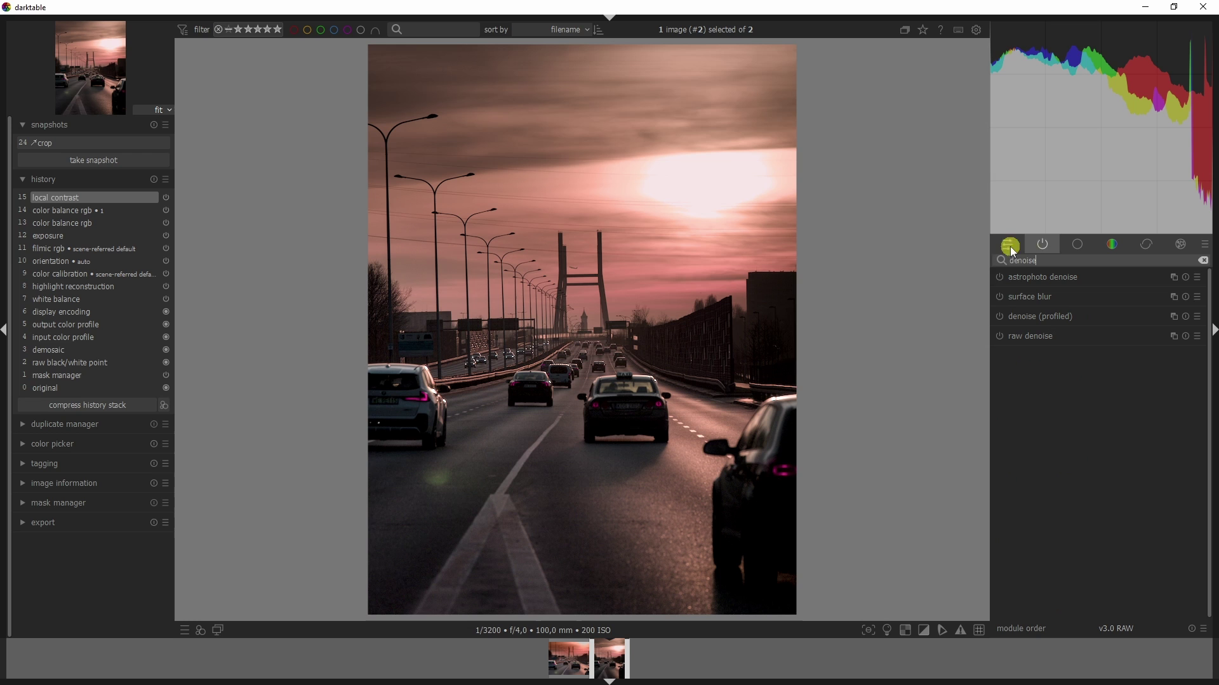
pyautogui.click(1000, 316)
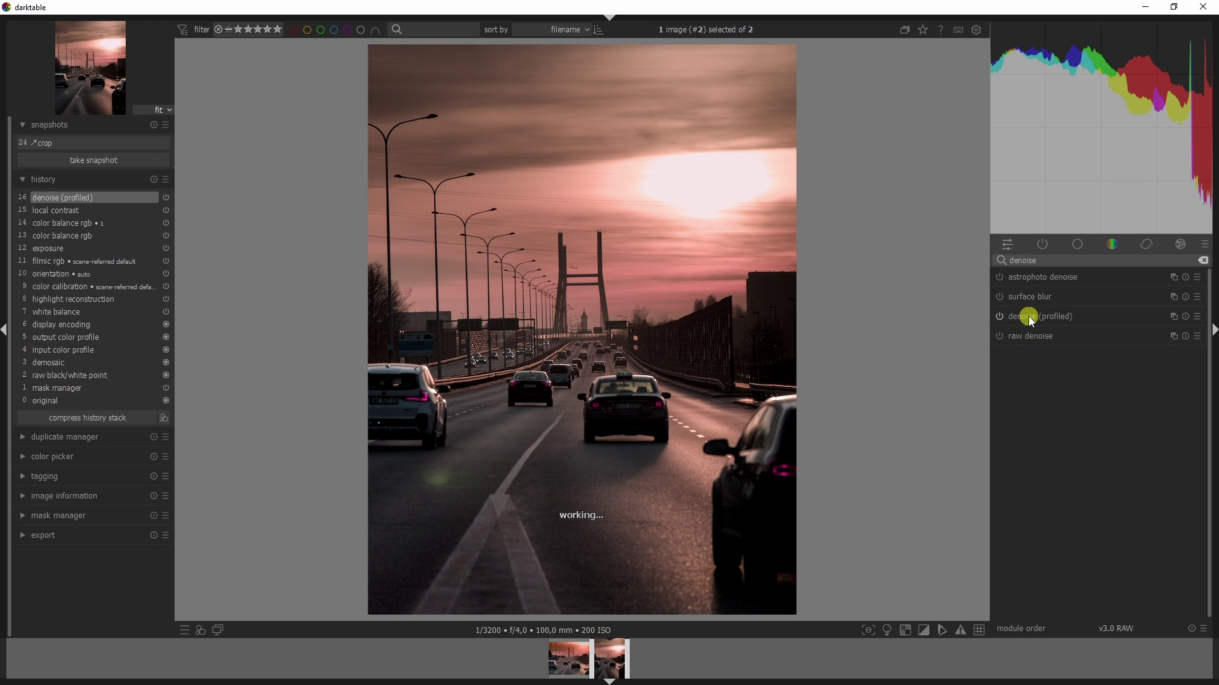
pyautogui.moveTo(1047, 259); pyautogui.dragTo(974, 258)
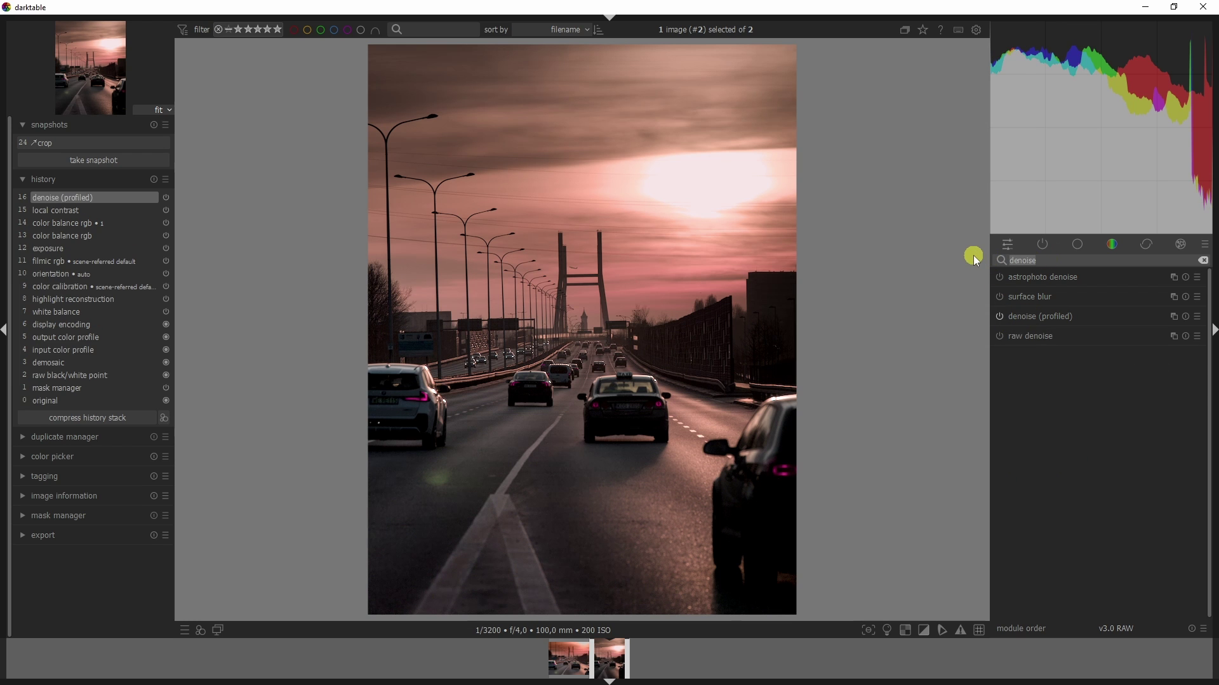
pyautogui.write('contrast equali')
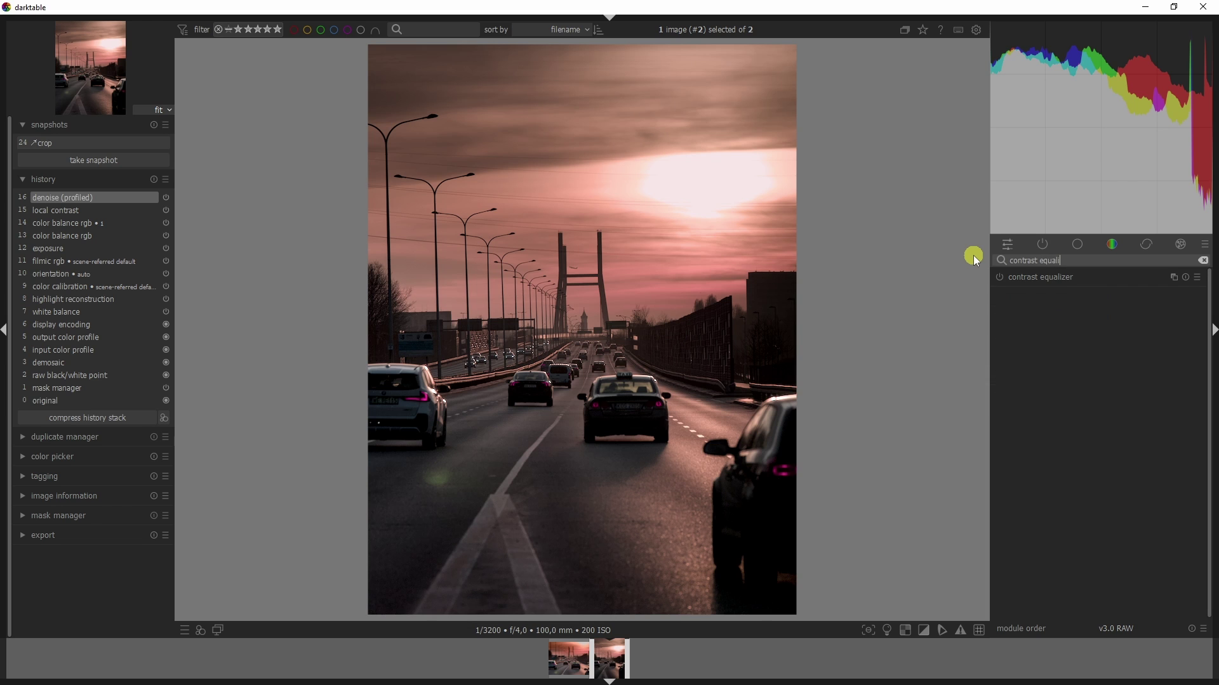
# Expand and enable the contrast equalizer, then drag a node on its luma curve
pyautogui.click(1018, 276)
pyautogui.click(1000, 278)
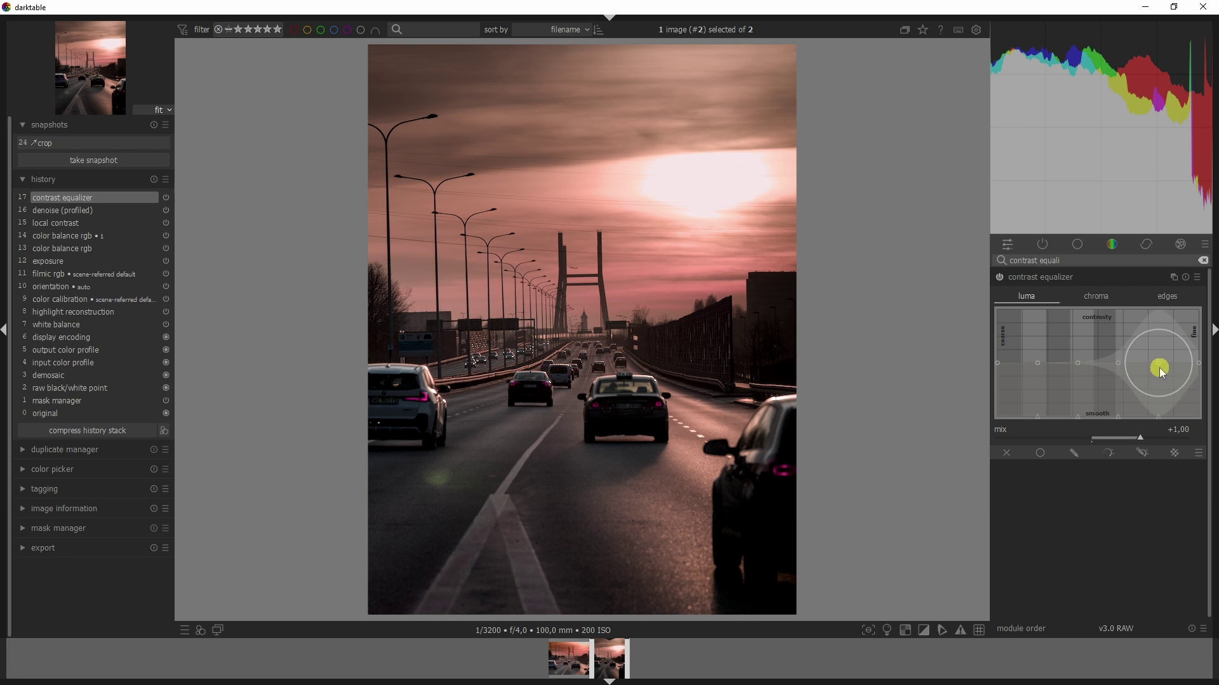
pyautogui.moveTo(1156, 361); pyautogui.dragTo(450, 411)
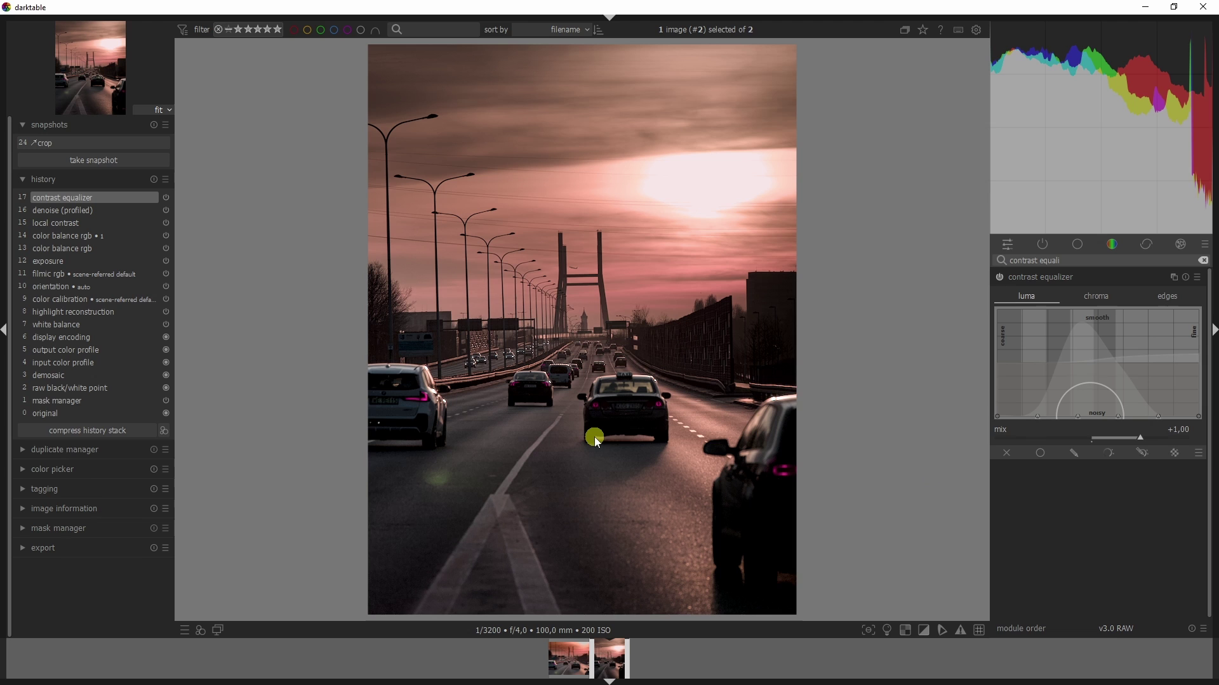
# Finish the luma curve, then add a second contrast equalizer instance, edit its chroma curve, and collapse it
pyautogui.moveTo(594, 438); pyautogui.dragTo(1129, 309)
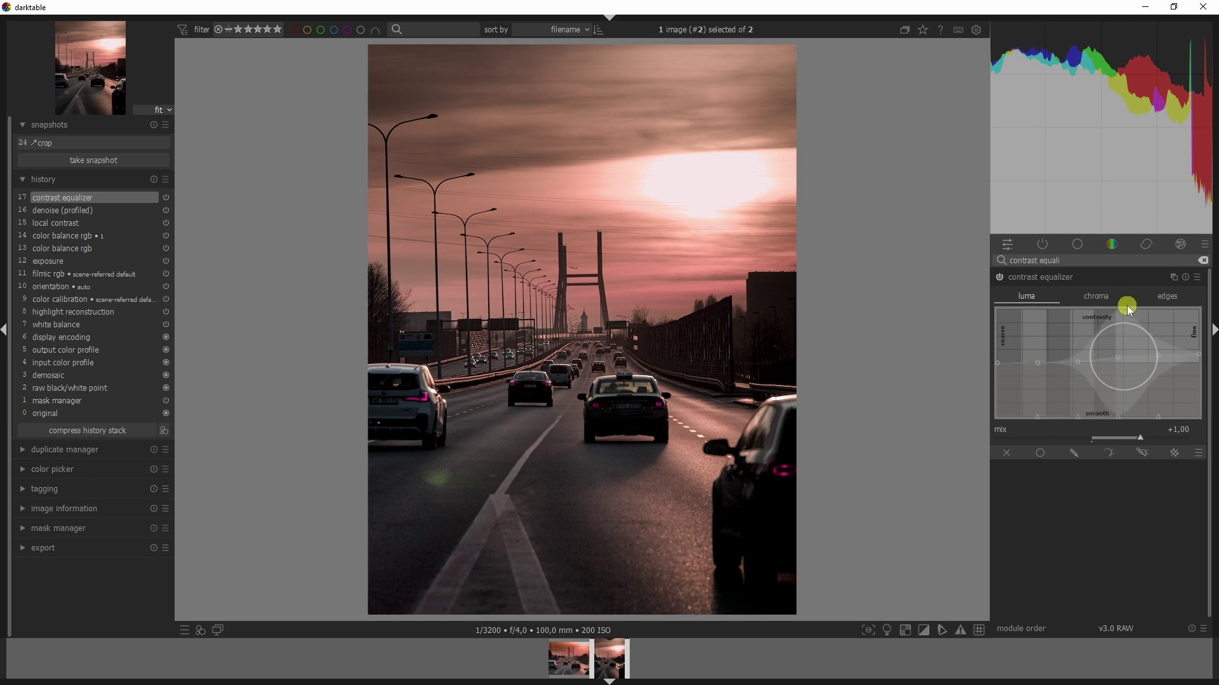
pyautogui.click(1174, 280)
pyautogui.click(1154, 283)
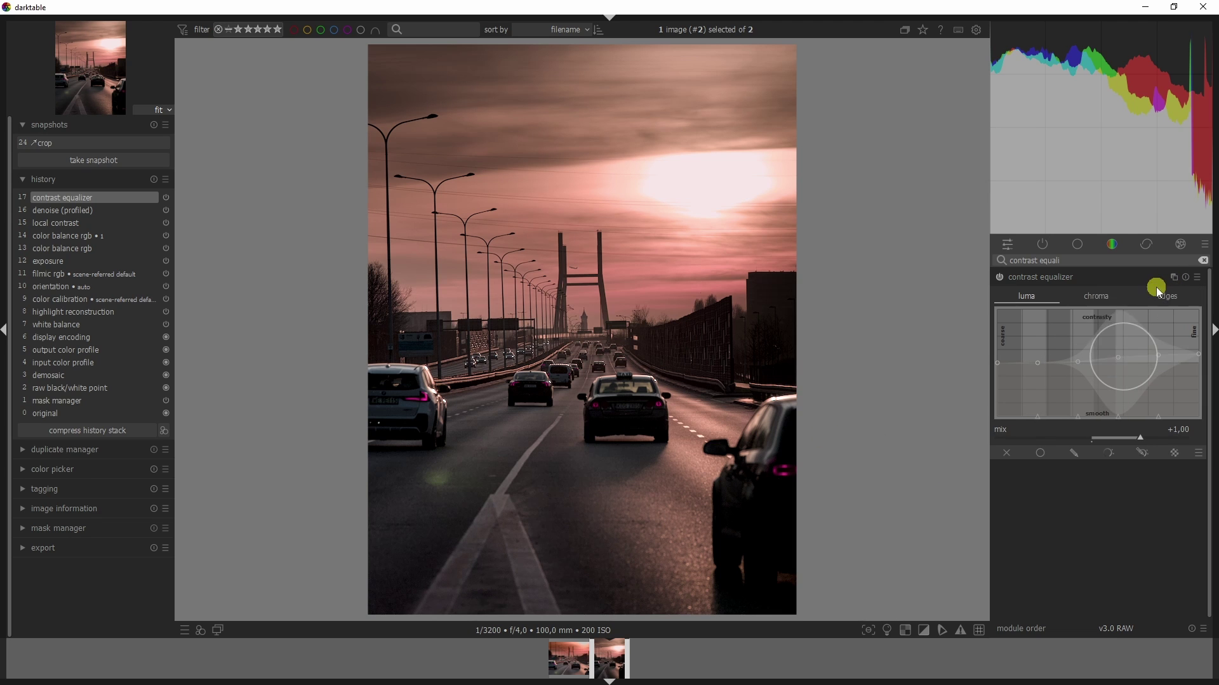
pyautogui.click(1093, 300)
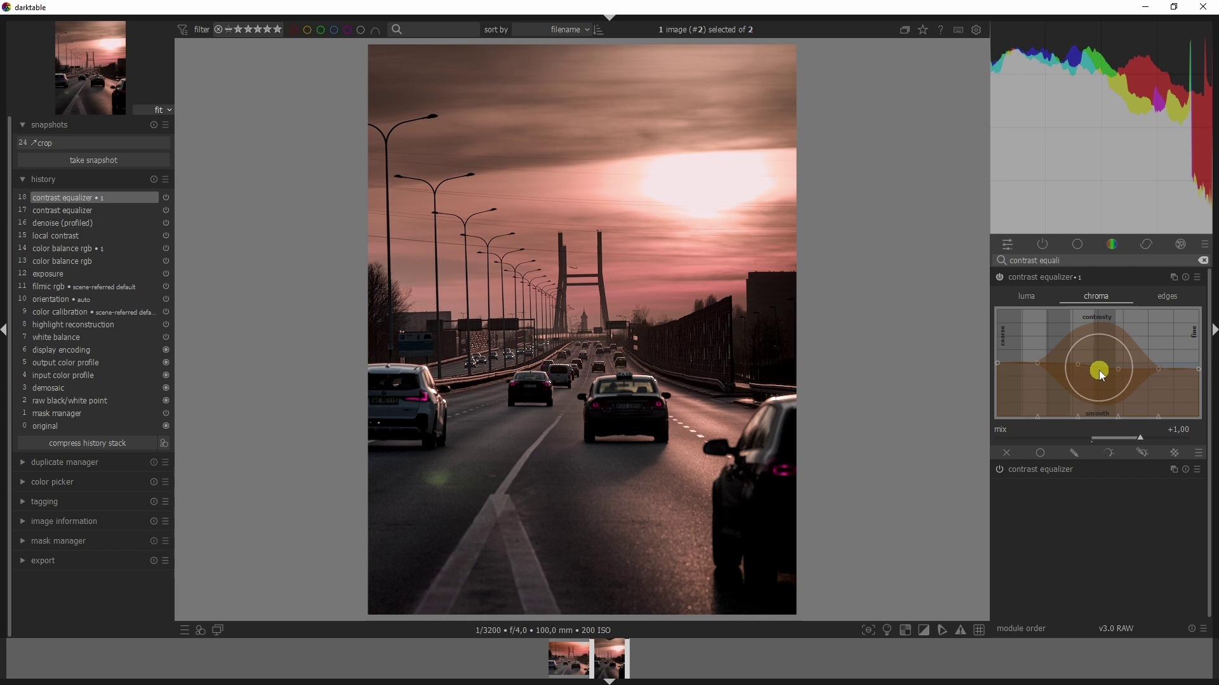
pyautogui.click(1051, 283)
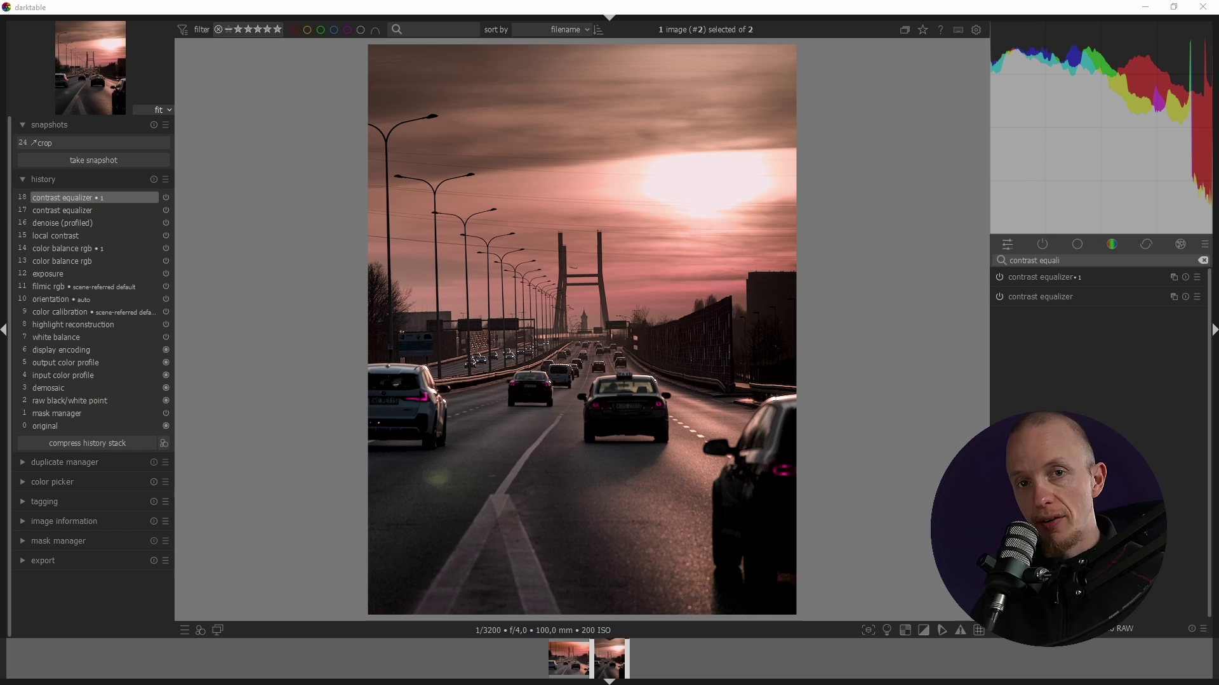
pyautogui.click(985, 264)
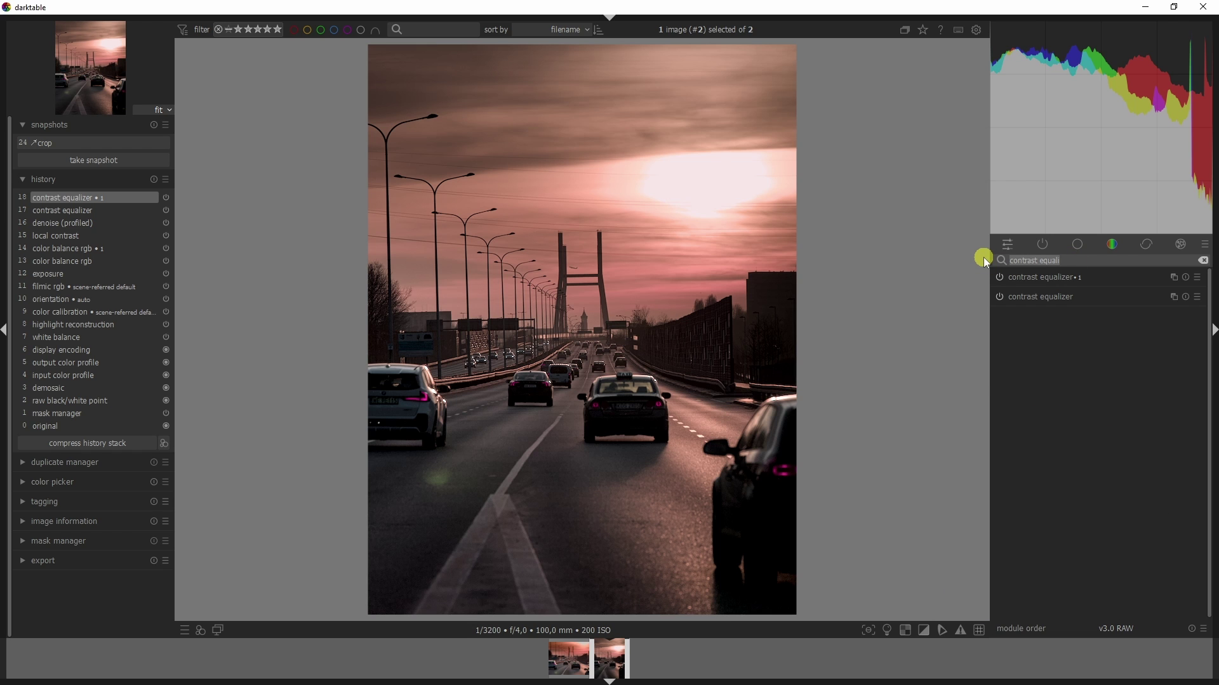
# Add lowpass with radius about 293,20, using uniform blending in overlay mode
pyautogui.write('lowpas')
pyautogui.click(1028, 277)
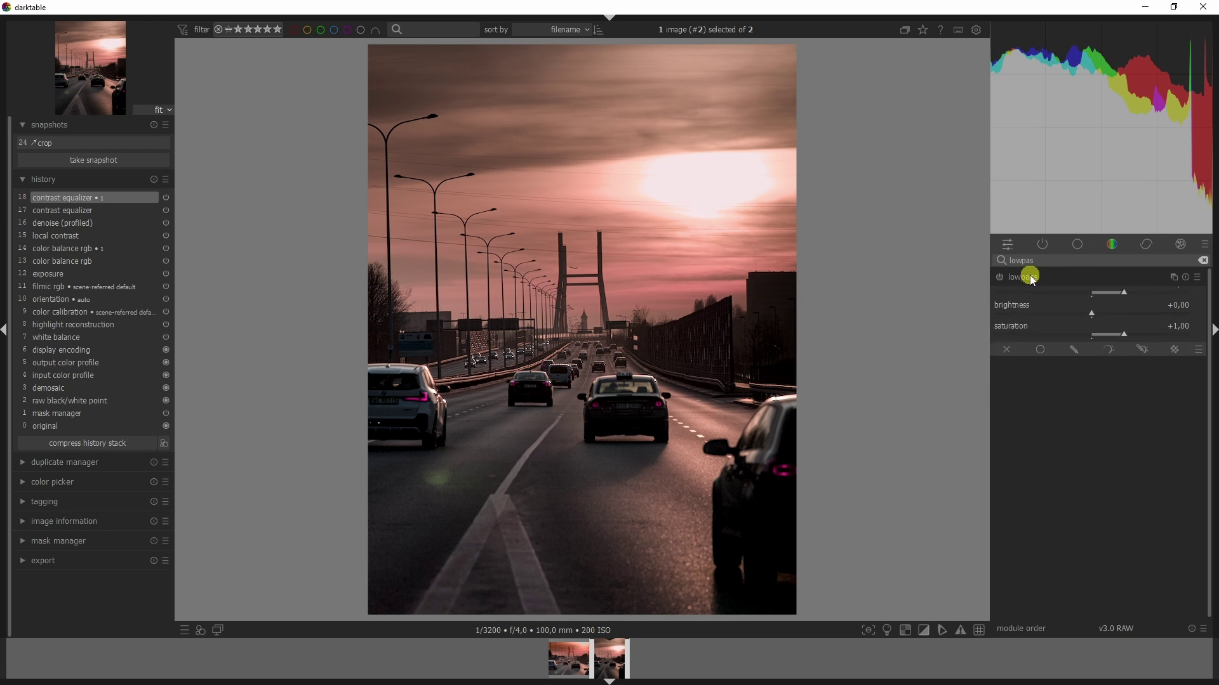
pyautogui.moveTo(1029, 307); pyautogui.dragTo(1071, 342)
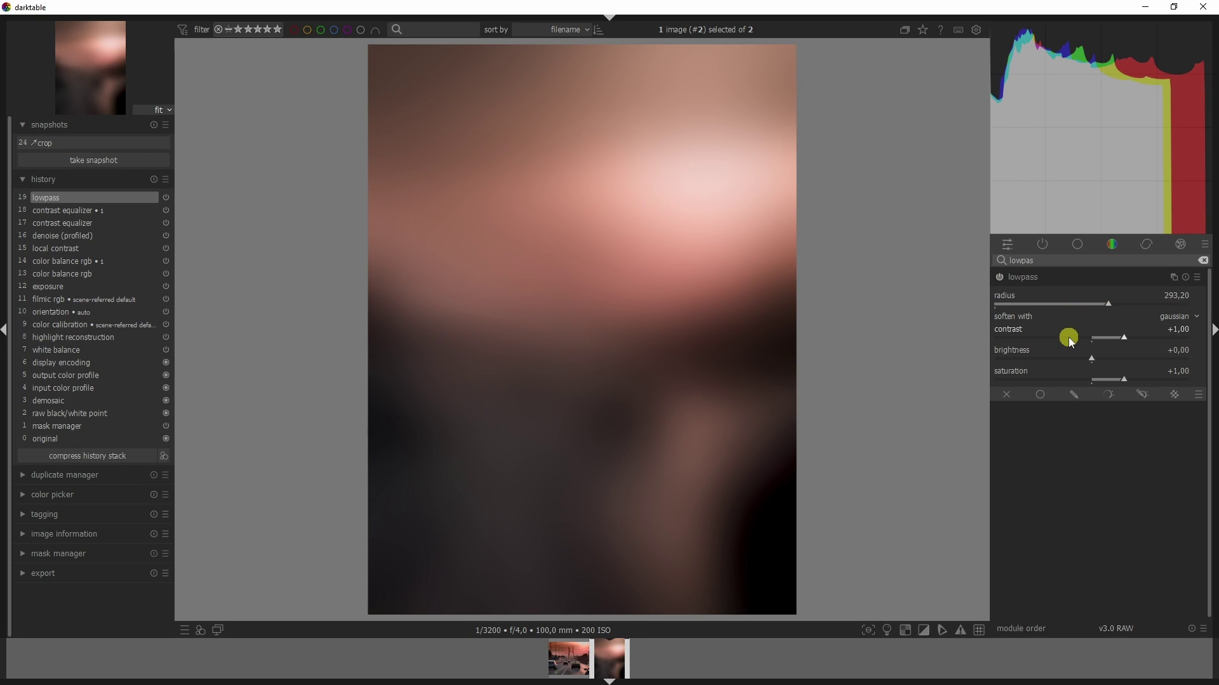
pyautogui.click(1039, 394)
pyautogui.click(1171, 429)
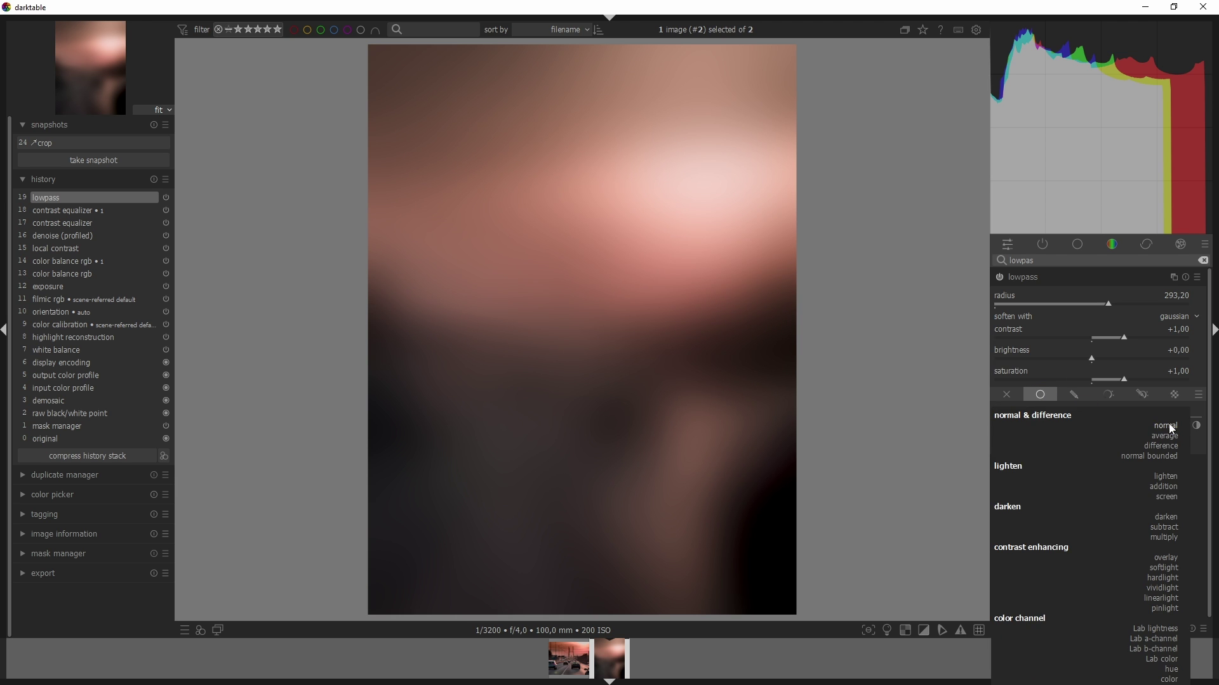
pyautogui.click(1165, 517)
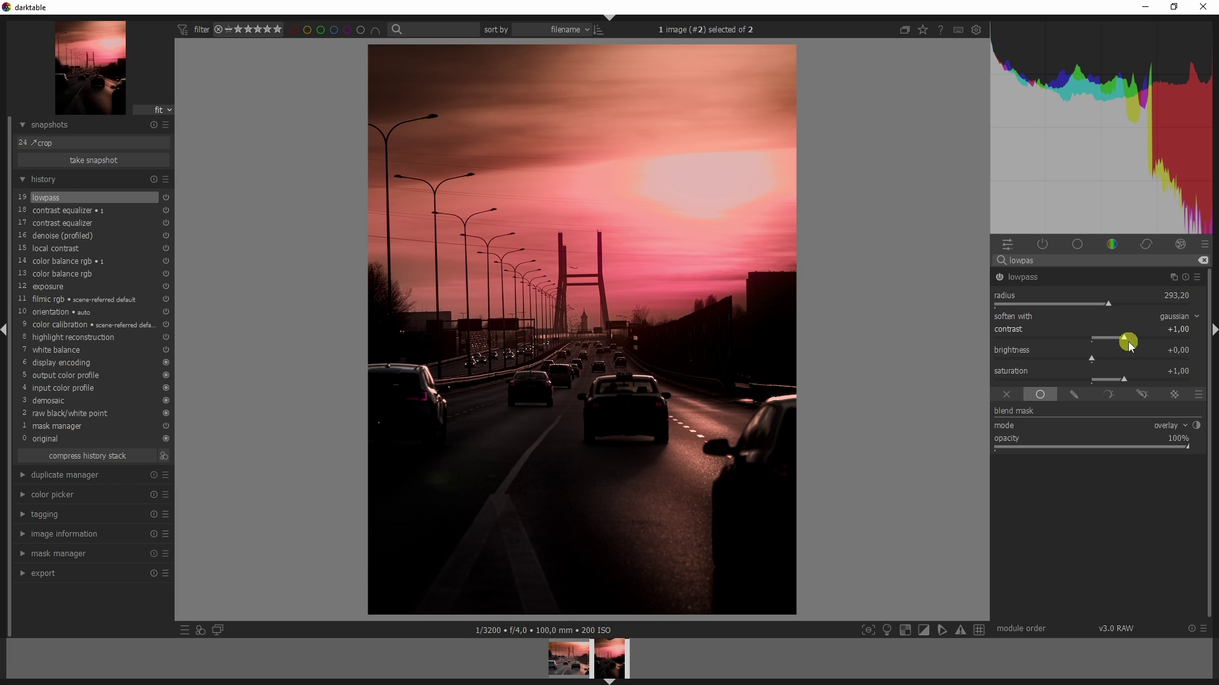
# Lower the lowpass contrast to -0,42, brightness to -0,17 and saturation to -0,15
pyautogui.moveTo(1093, 340)
pyautogui.mouseDown()
pyautogui.moveTo(1081, 335)
pyautogui.moveTo(1088, 382)
pyautogui.moveTo(1088, 356)
pyautogui.mouseUp()
pyautogui.click(1084, 383)
pyautogui.click(1081, 360)
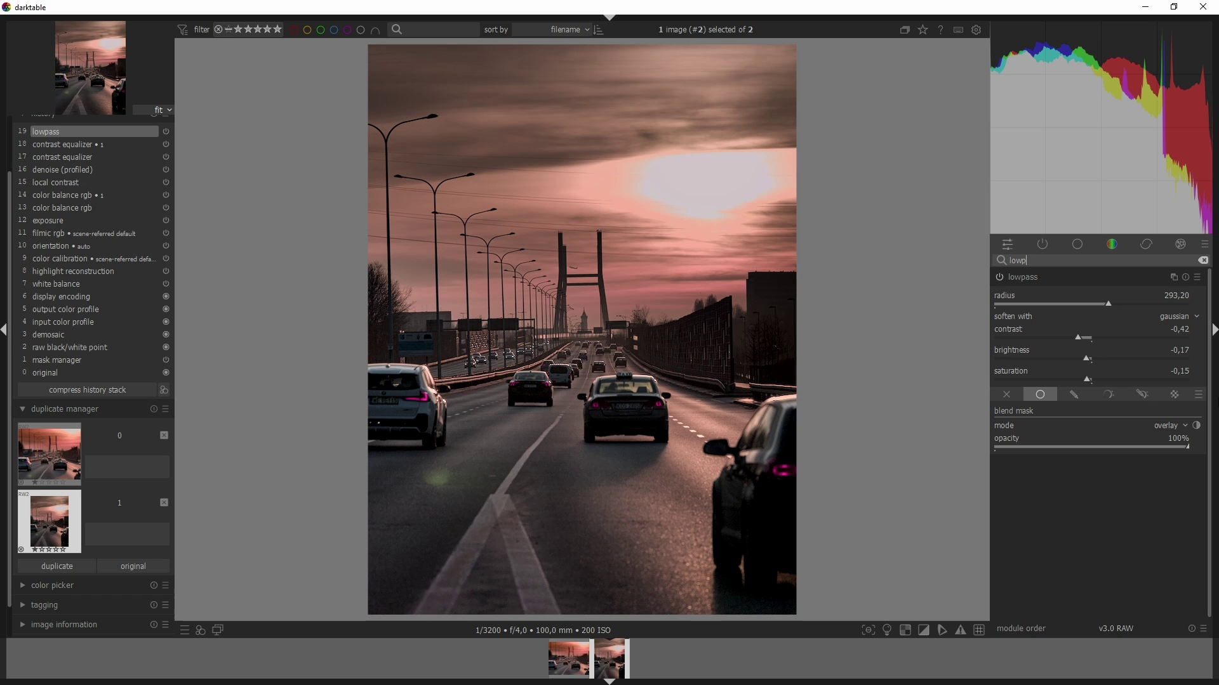
# Limit the lowpass with a drawn gradient mask across the photo, 25,4 px blur and −32% opacity
pyautogui.click(1077, 394)
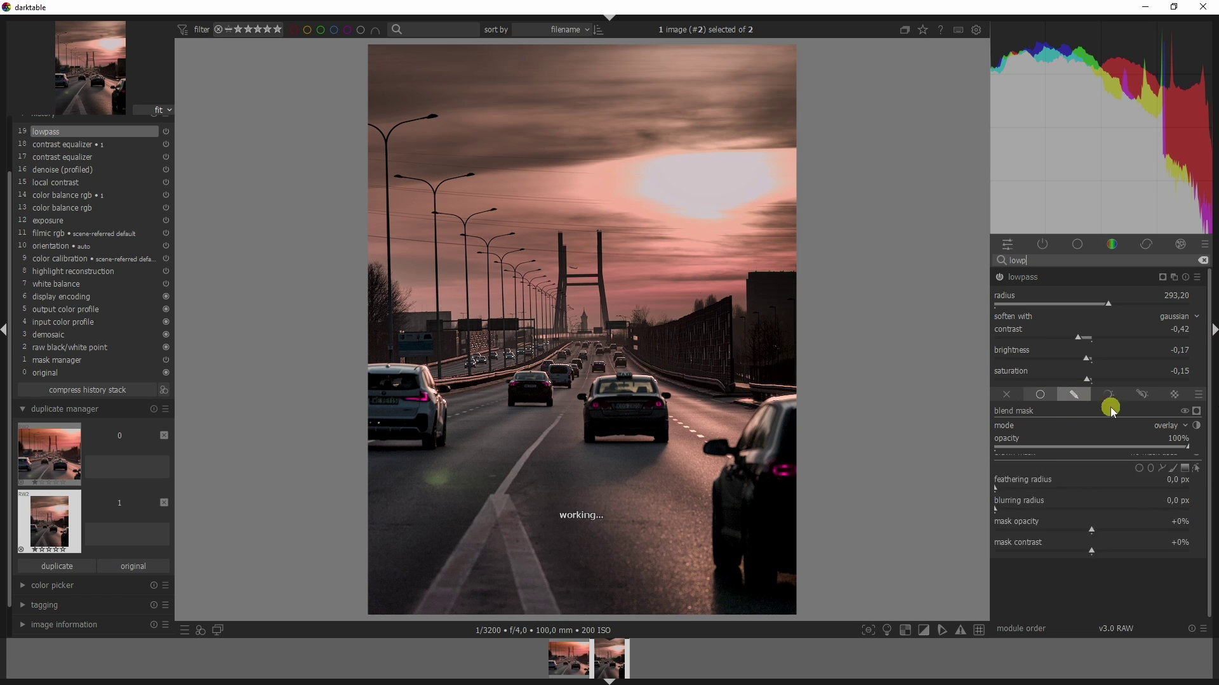
pyautogui.click(1186, 483)
pyautogui.moveTo(592, 308)
pyautogui.mouseDown()
pyautogui.moveTo(593, 266)
pyautogui.moveTo(671, 283)
pyautogui.moveTo(580, 375)
pyautogui.moveTo(996, 509)
pyautogui.mouseUp()
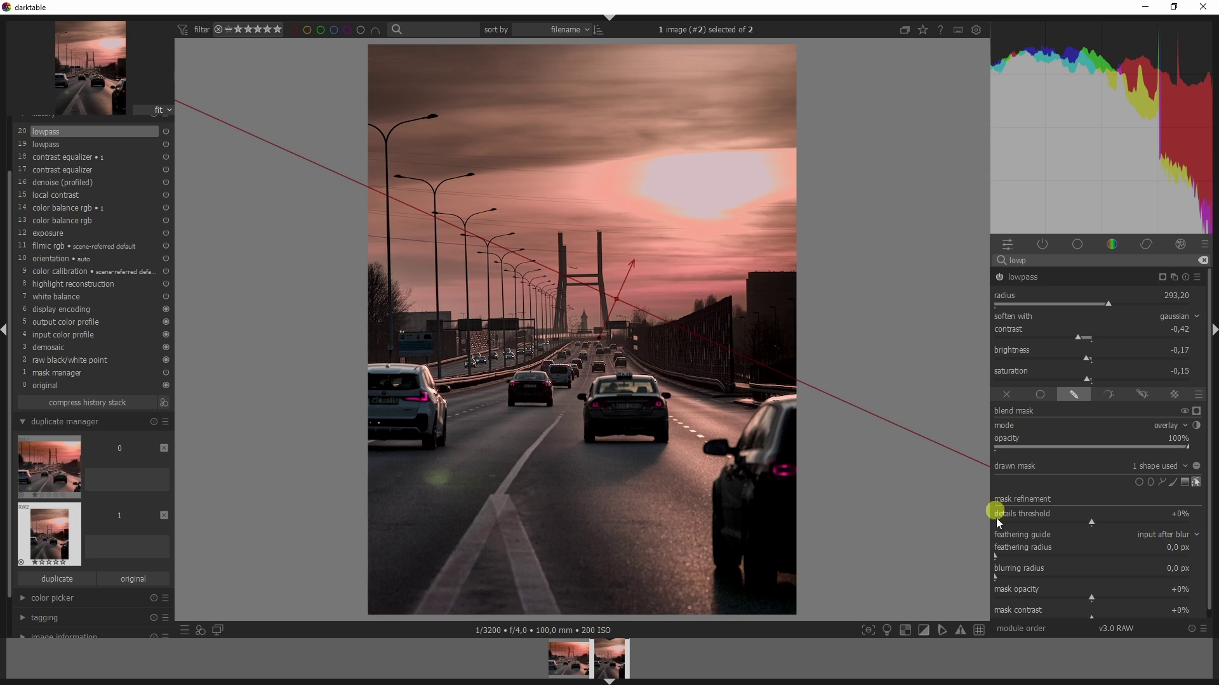
pyautogui.click(1036, 554)
pyautogui.moveTo(1090, 607); pyautogui.dragTo(1041, 598)
pyautogui.scroll(-1, 1212, 563)
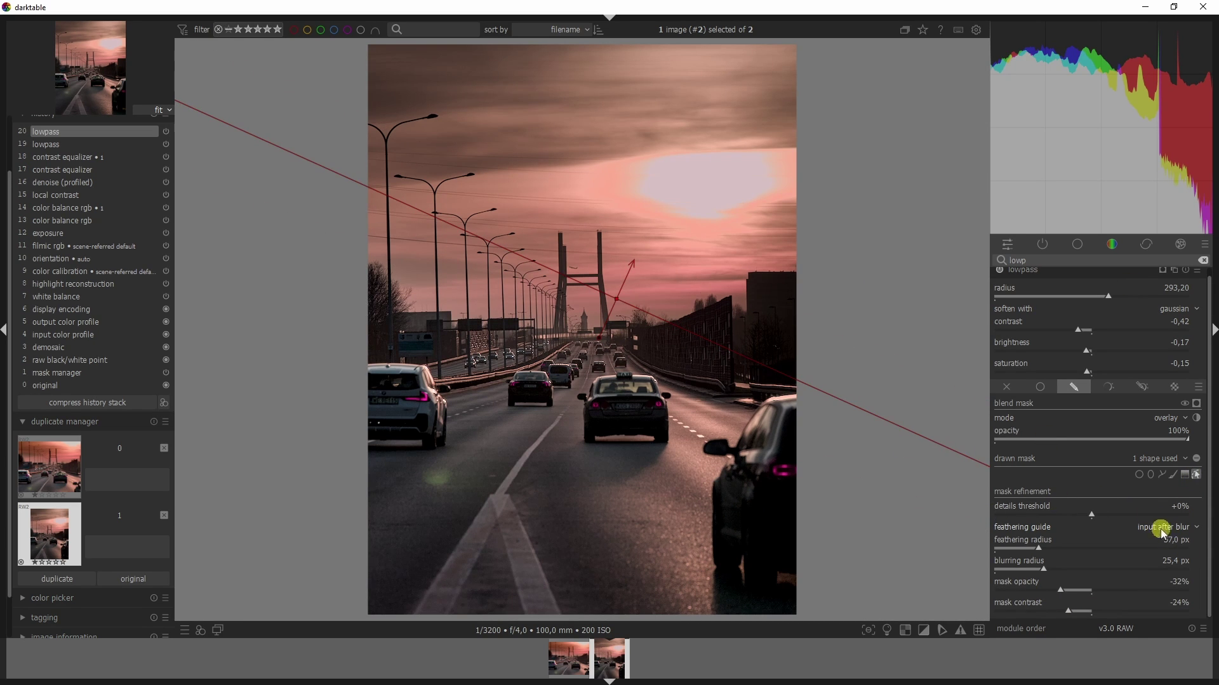
pyautogui.click(1172, 462)
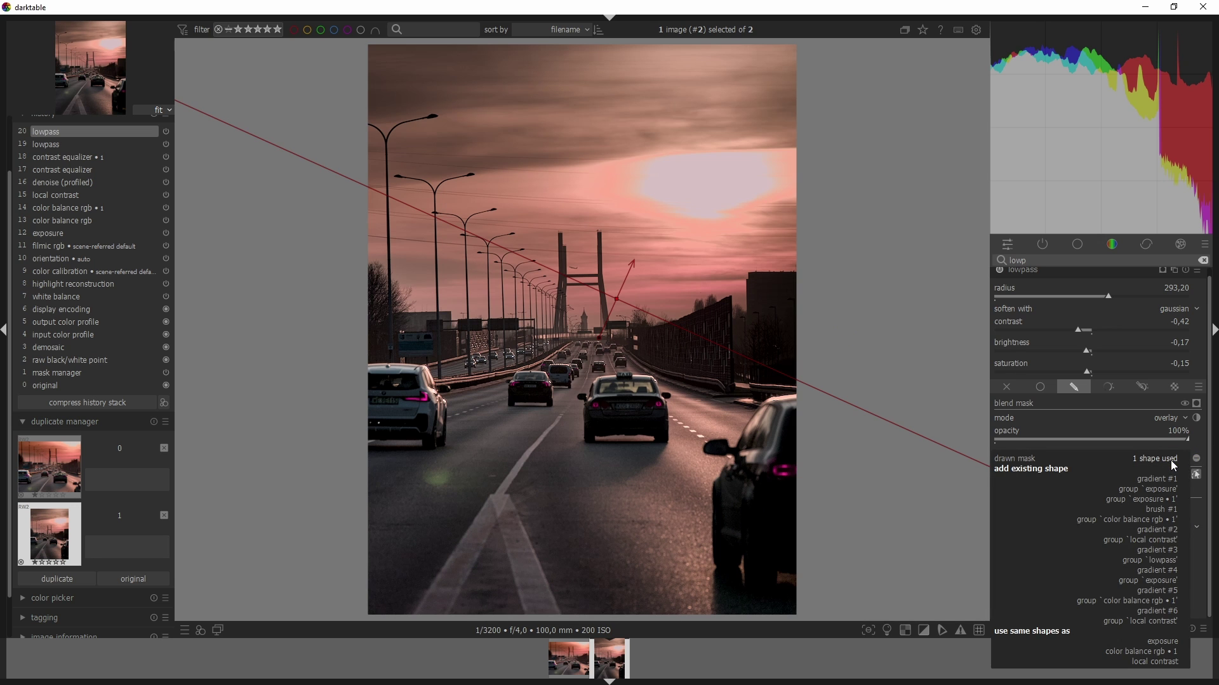
pyautogui.click(1170, 459)
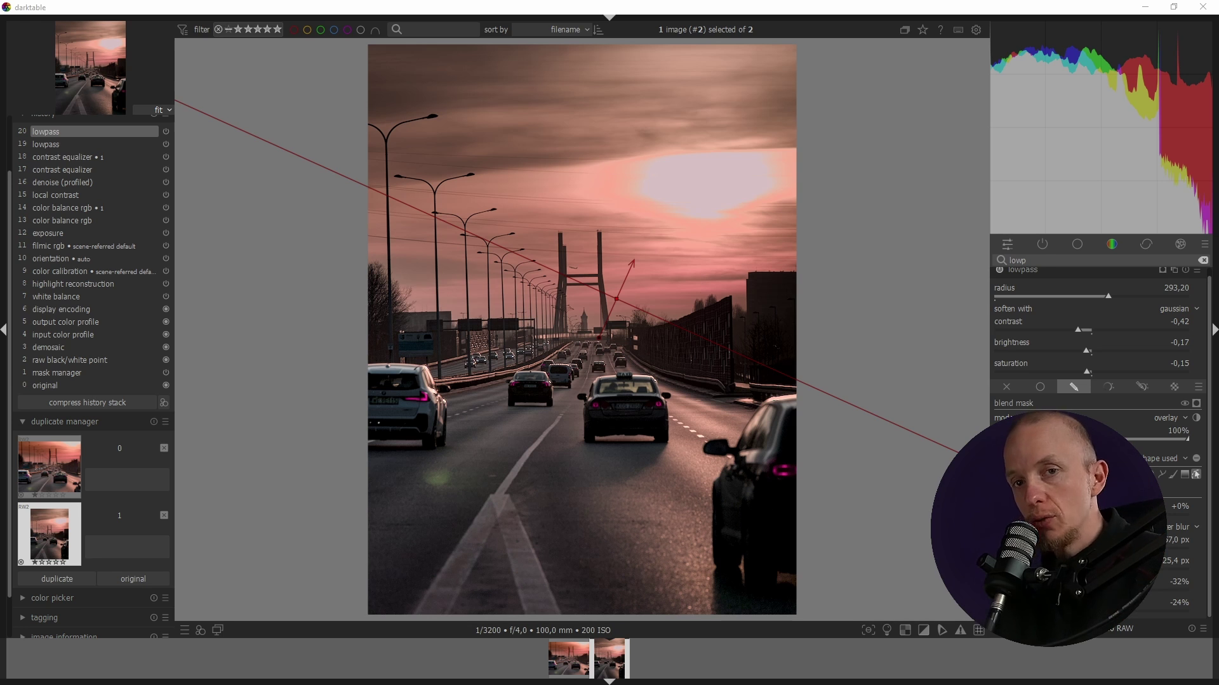
# Search for 'crop' and expand the crop module
pyautogui.click(978, 258)
pyautogui.write('crop')
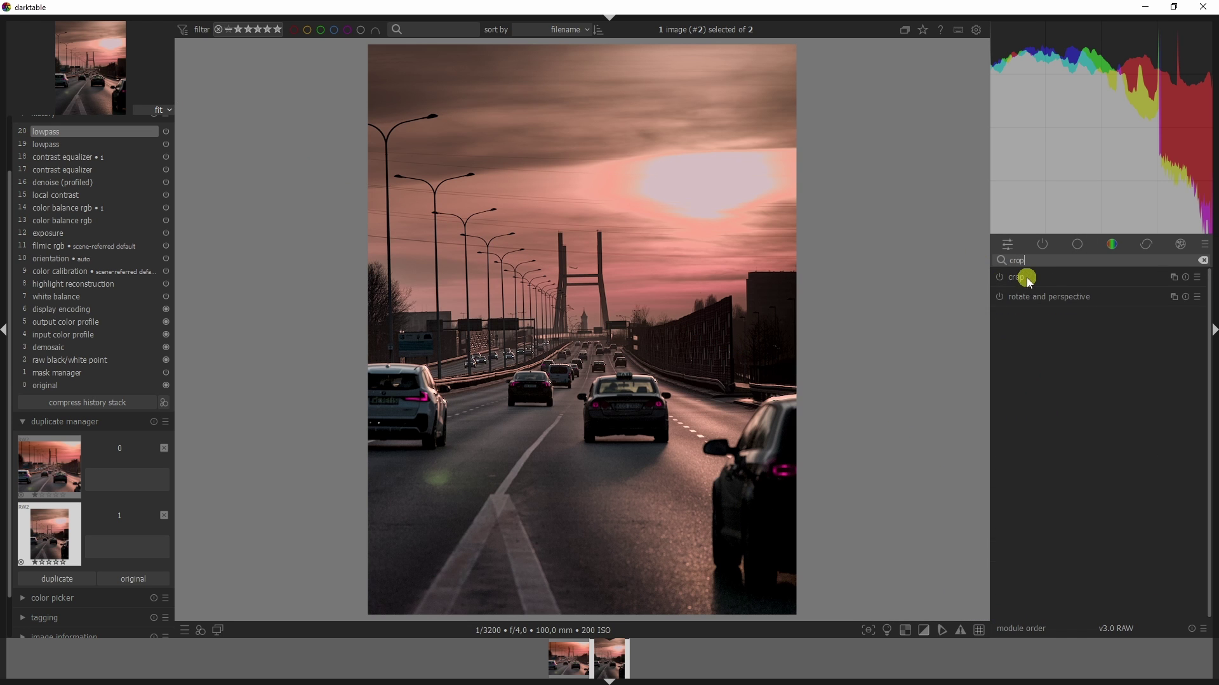
pyautogui.click(1012, 284)
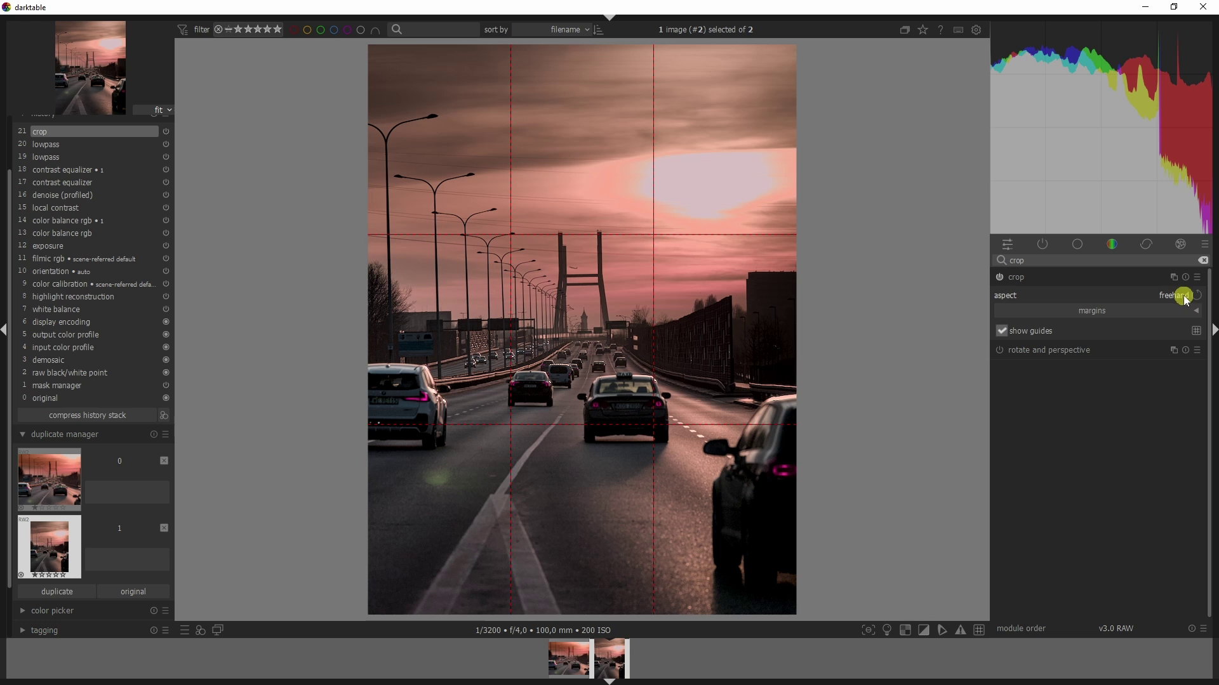
# Set the rule-of-thirds guide overlay color to green
pyautogui.click(1198, 331)
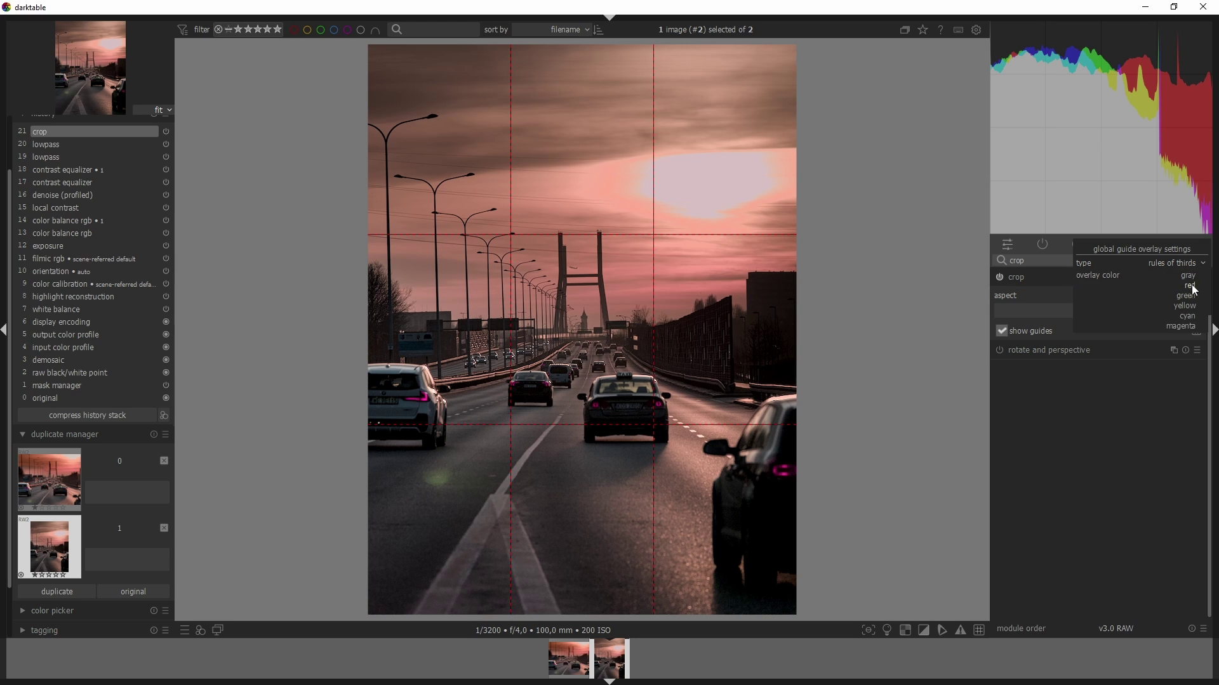
pyautogui.click(1193, 301)
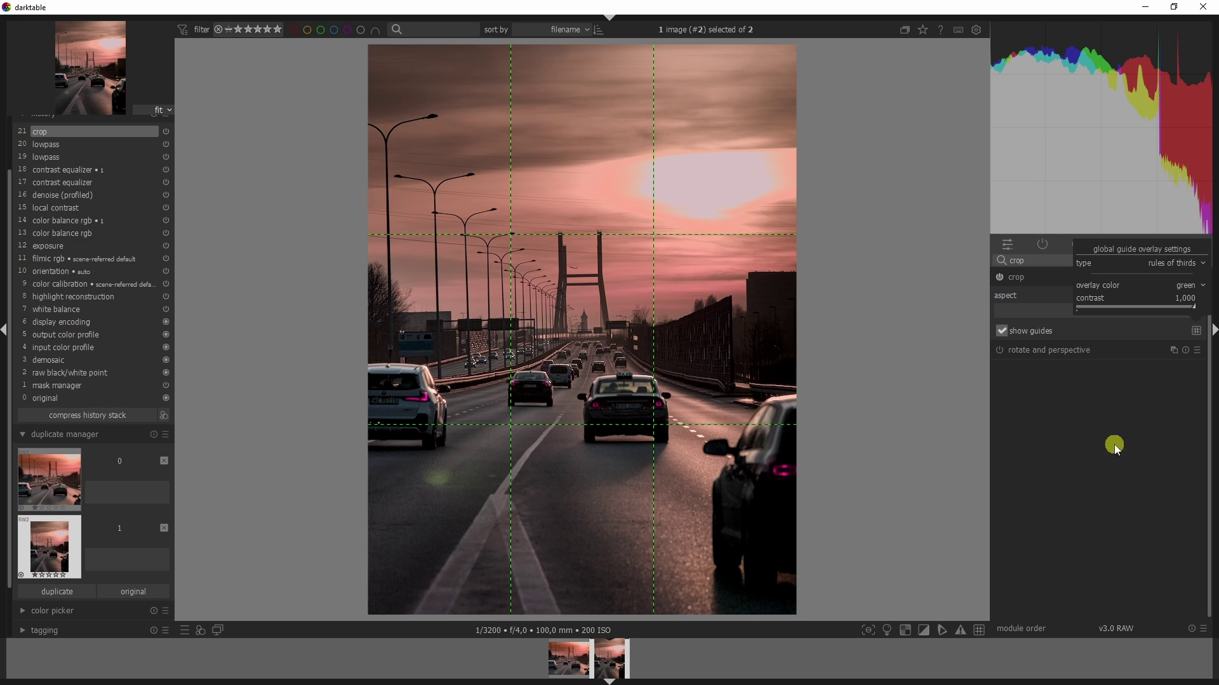
pyautogui.click(1117, 447)
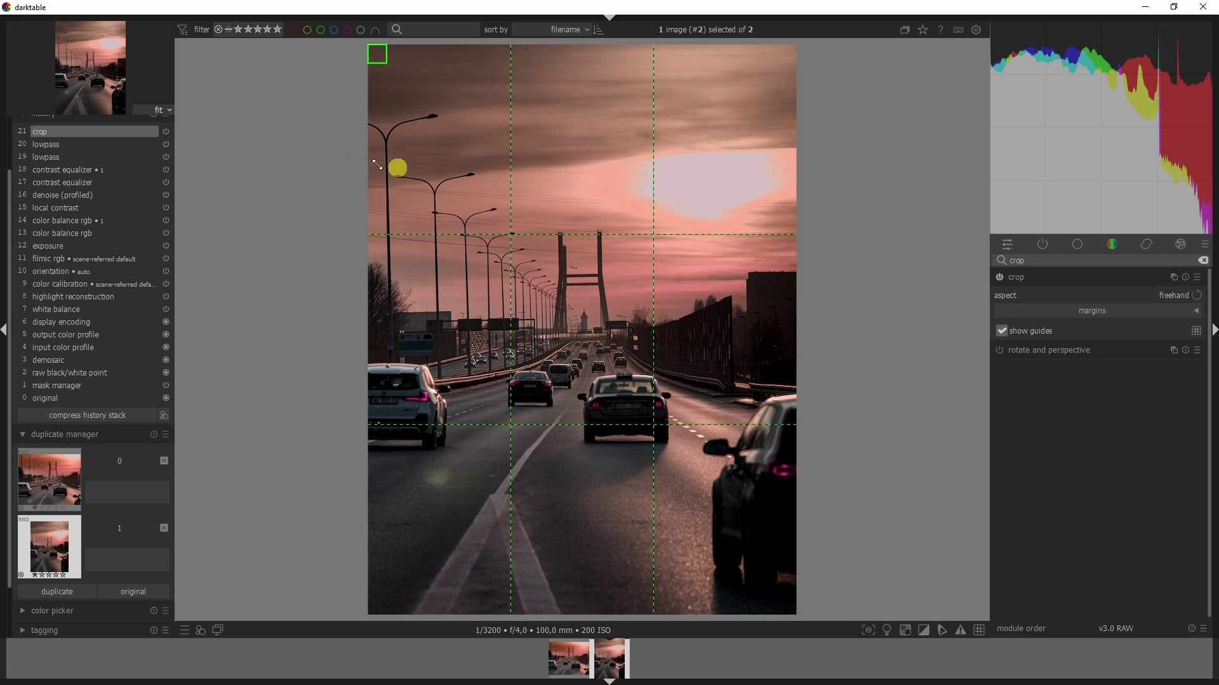
pyautogui.rightClick(981, 635)
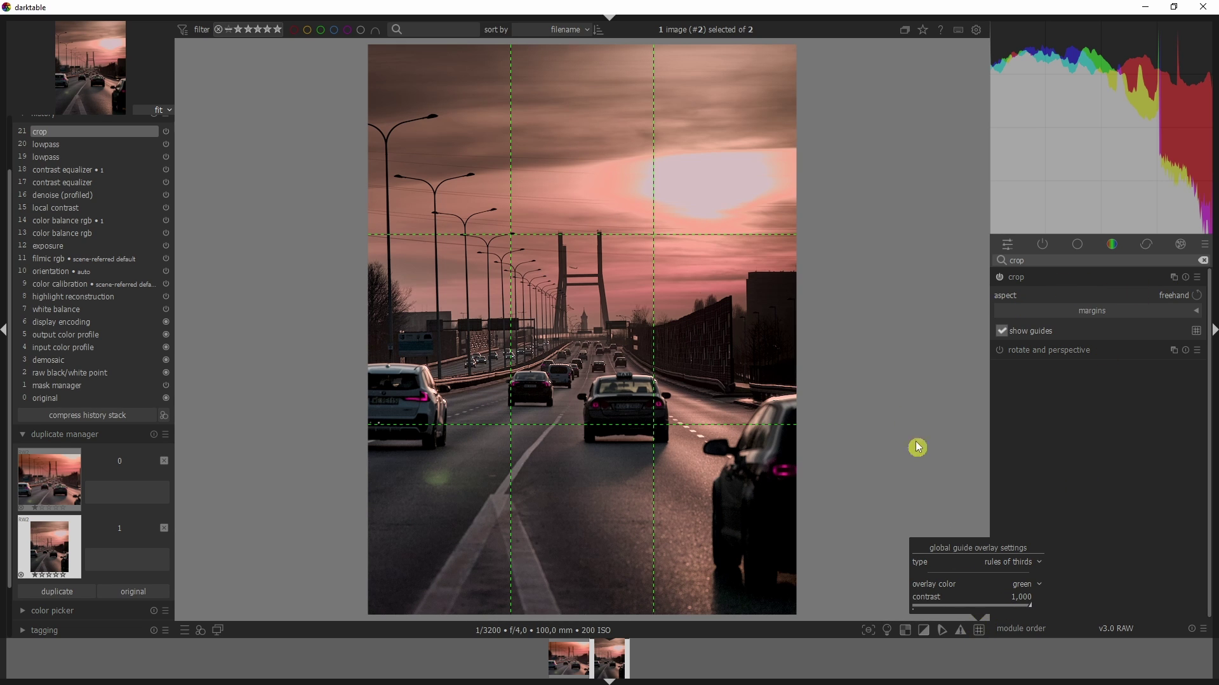
# Pull the top-right crop corner down, frame the road and bridge near-square, and commit
pyautogui.moveTo(785, 56); pyautogui.dragTo(756, 228)
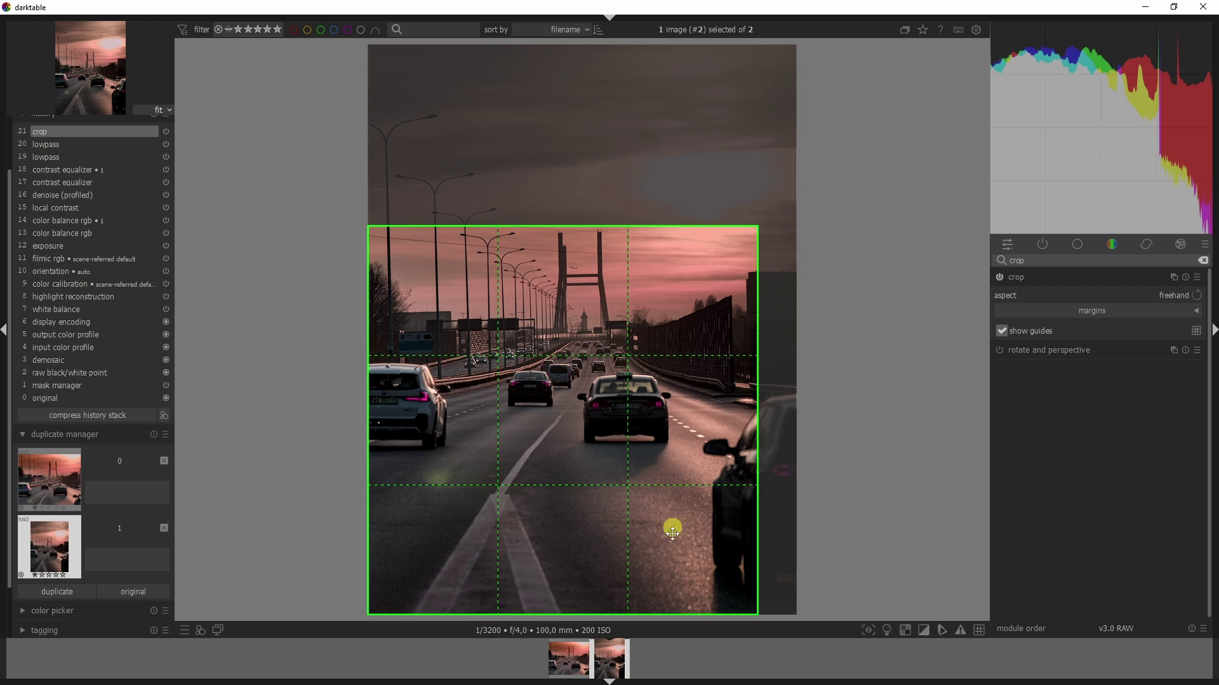
pyautogui.moveTo(672, 525); pyautogui.dragTo(686, 283)
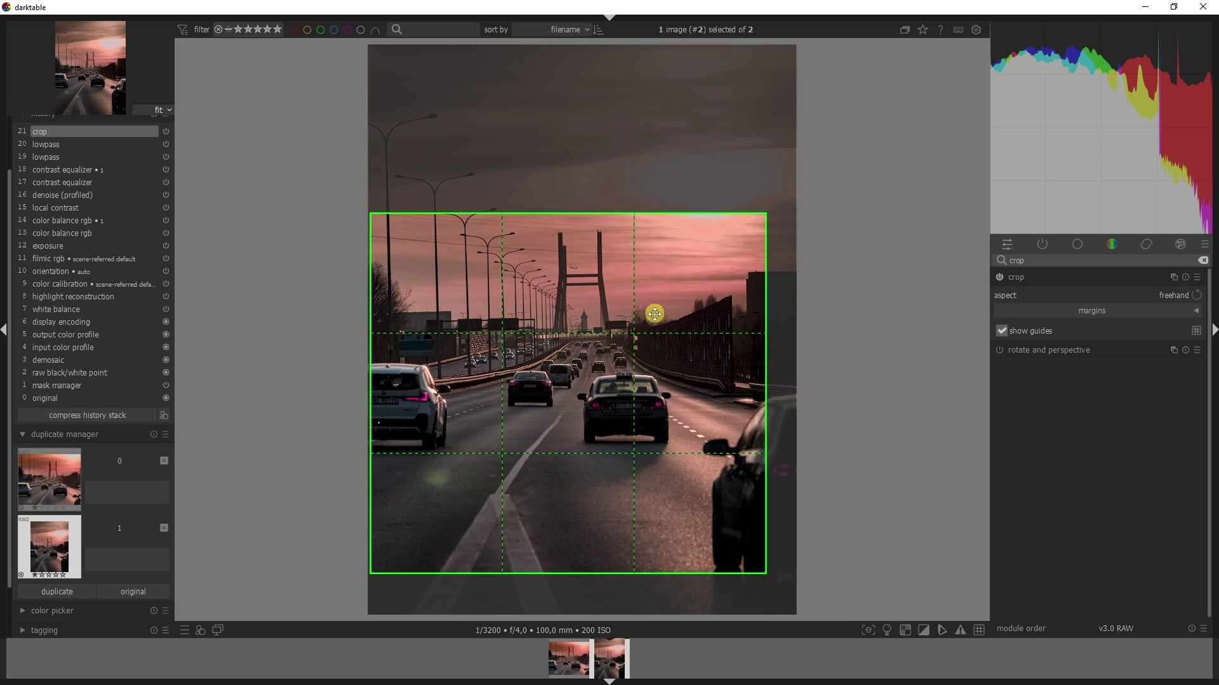
pyautogui.press('Return')
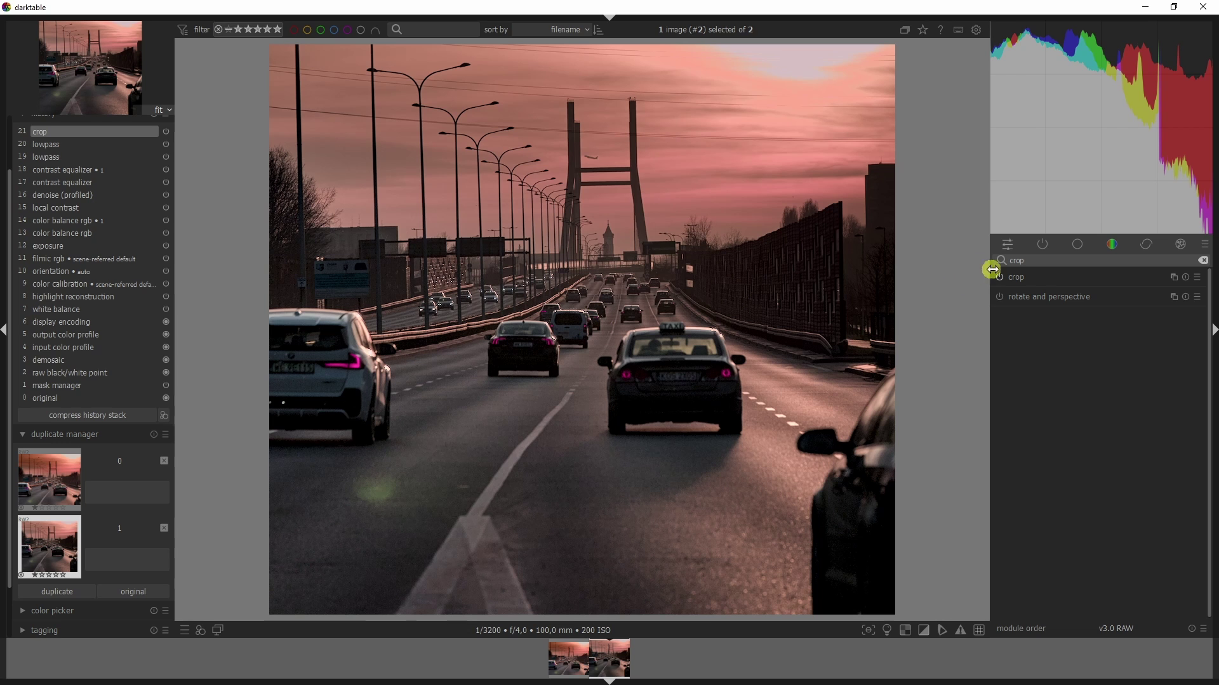
# Search for 'sharpen' and switch on the sharpen module
pyautogui.doubleClick(1036, 261)
pyautogui.press('BackSpace')
pyautogui.write('sharpe')
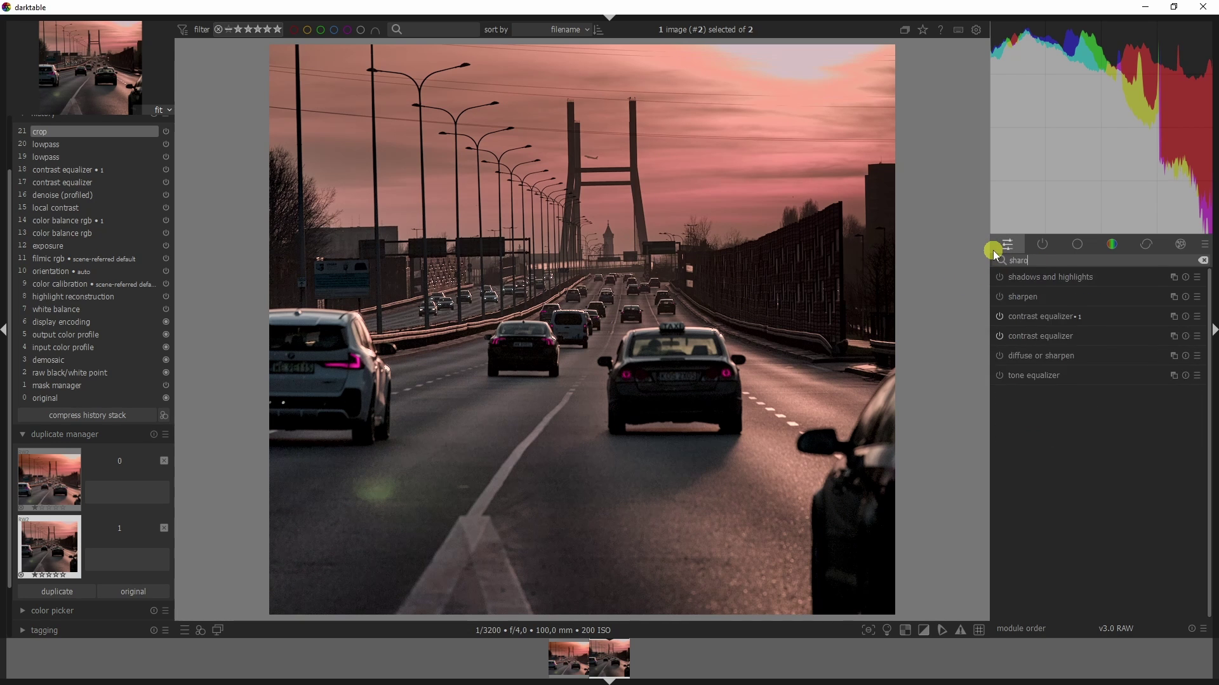
pyautogui.click(1041, 277)
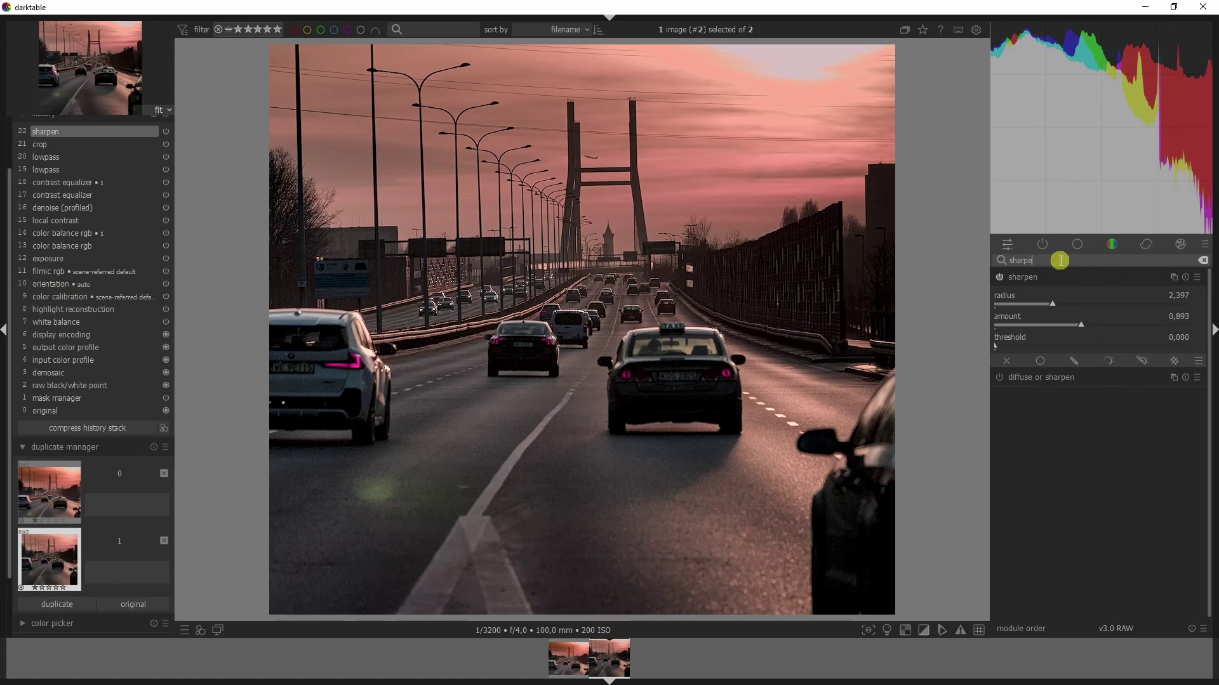
# Add a new color balance rgb instance with global saturation at +16,61%
pyautogui.press('BackSpace')
pyautogui.press('BackSpace')
pyautogui.press('BackSpace')
pyautogui.press('BackSpace')
pyautogui.press('BackSpace')
pyautogui.write('color balan')
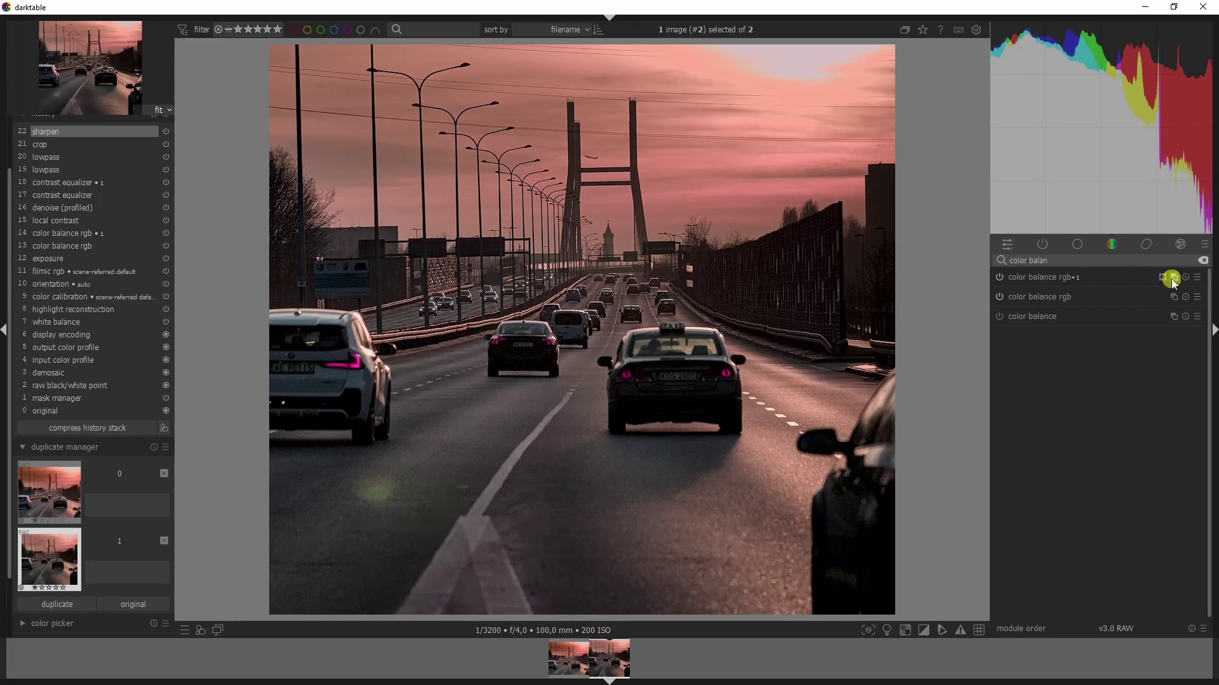
pyautogui.click(1173, 279)
pyautogui.click(1159, 290)
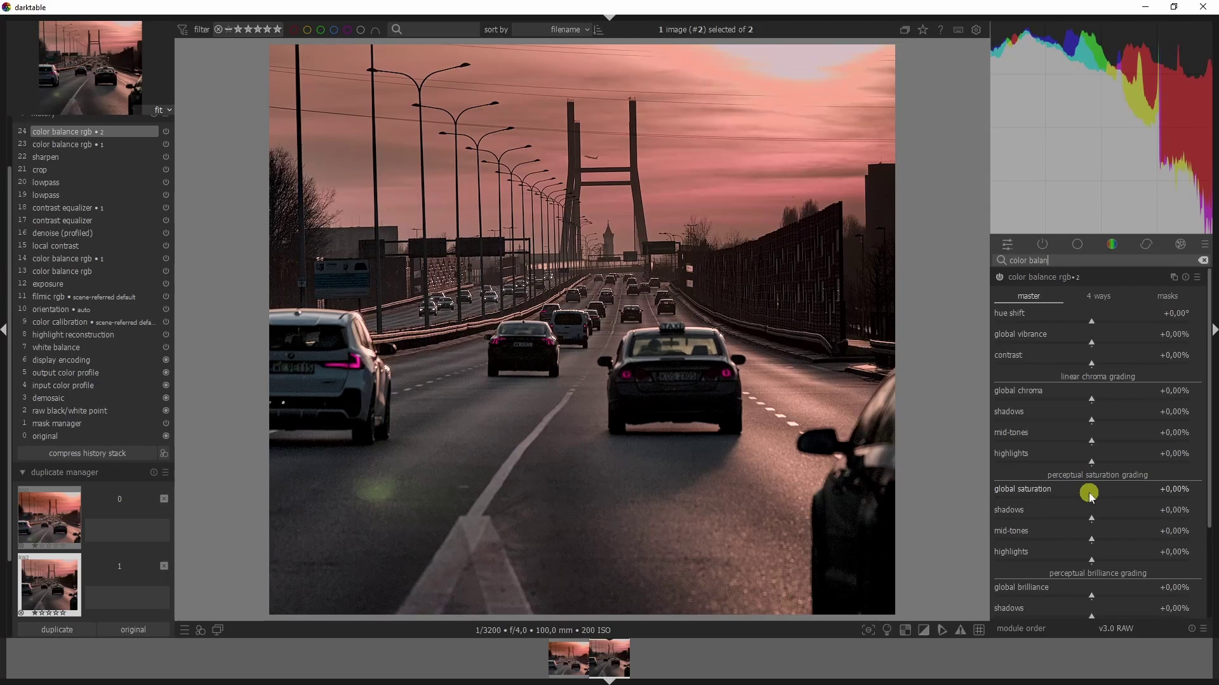
pyautogui.moveTo(1097, 500); pyautogui.dragTo(1105, 499)
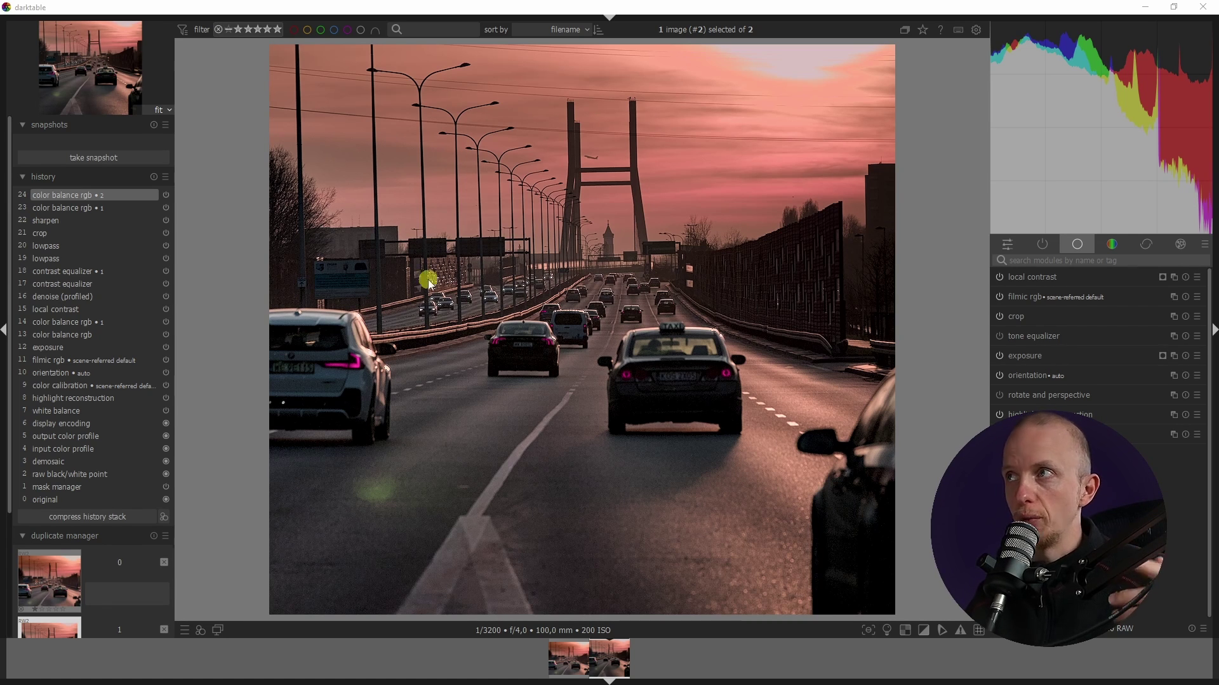
# Snapshot the edit, compare it in split view with the filmic rgb state, then return to the latest step
pyautogui.click(93, 161)
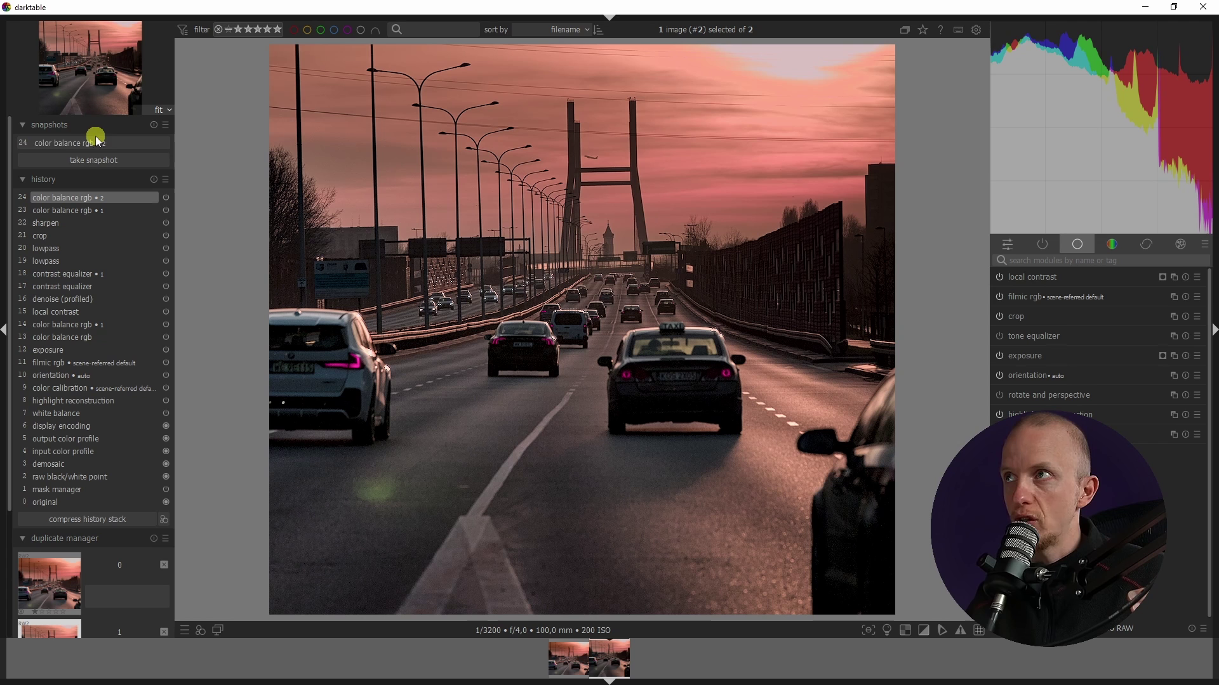
pyautogui.click(99, 143)
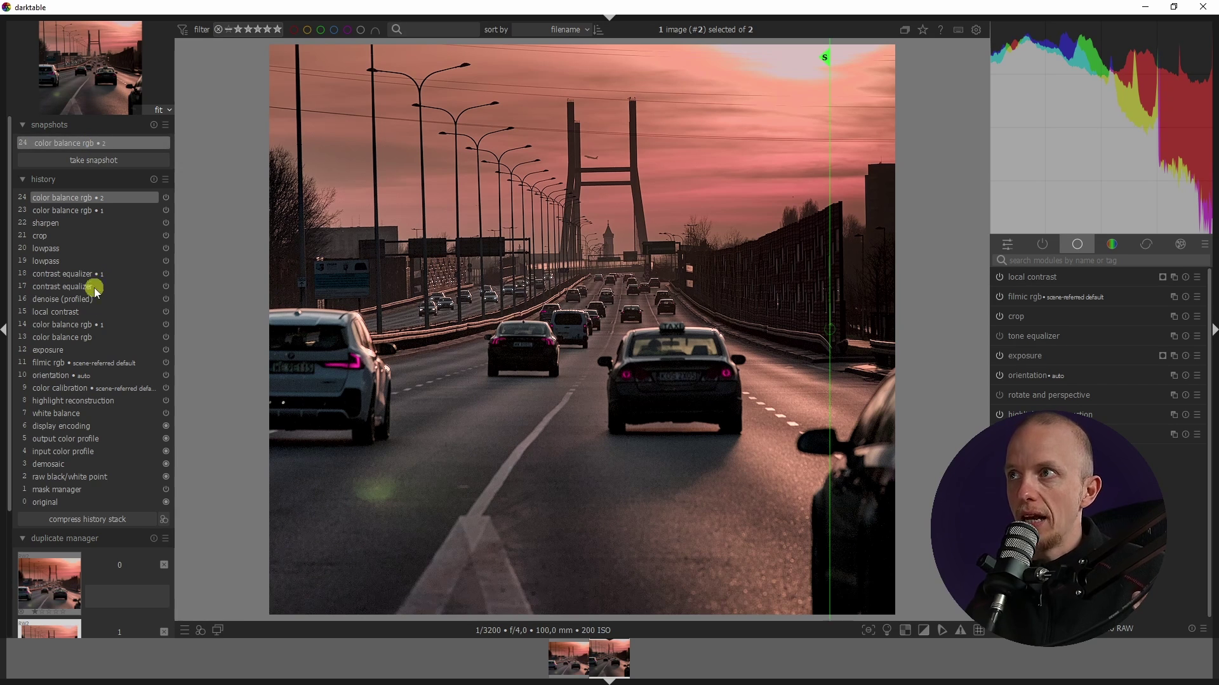
pyautogui.click(70, 362)
pyautogui.moveTo(827, 327); pyautogui.dragTo(748, 356)
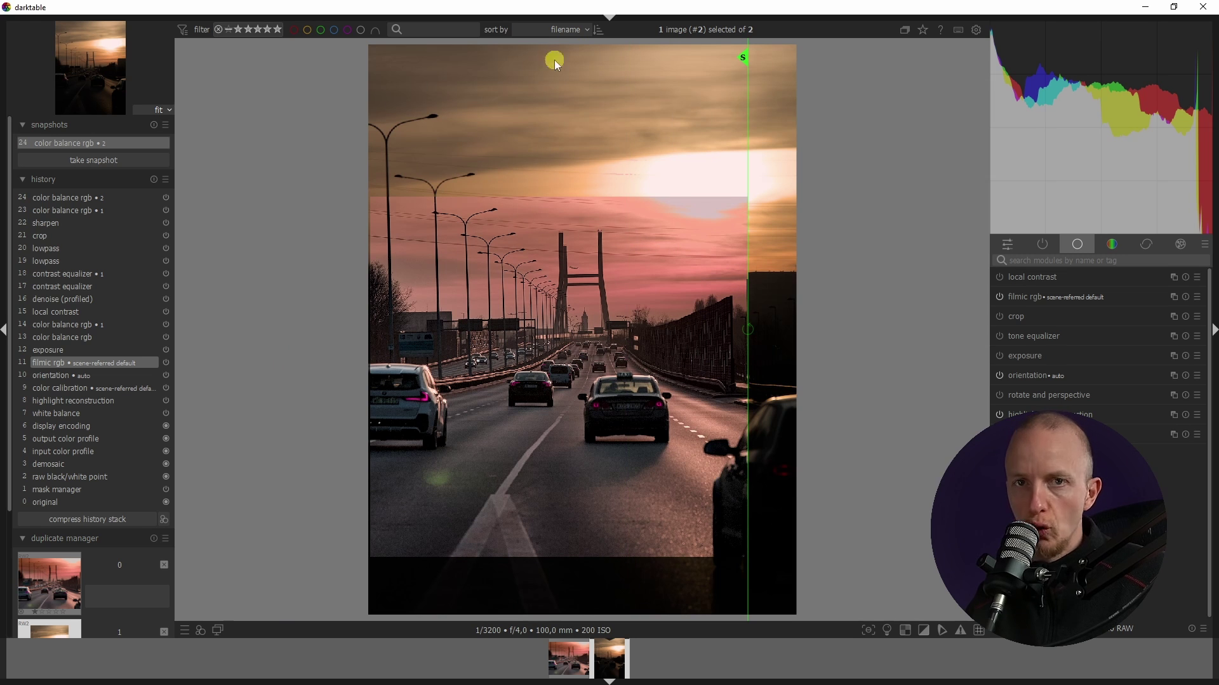
pyautogui.click(107, 149)
pyautogui.click(95, 198)
# Turn off the crop, snapshot the uncropped edit, and compare it against the filmic rgb state
pyautogui.click(1042, 256)
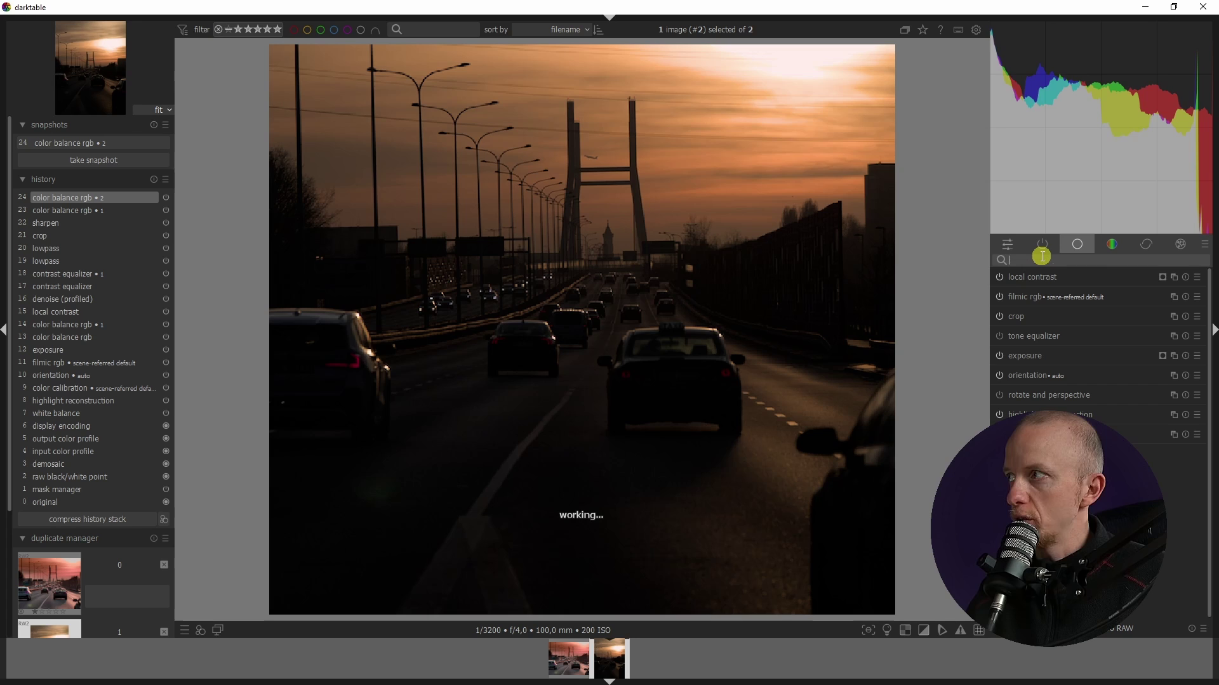
pyautogui.write('crop')
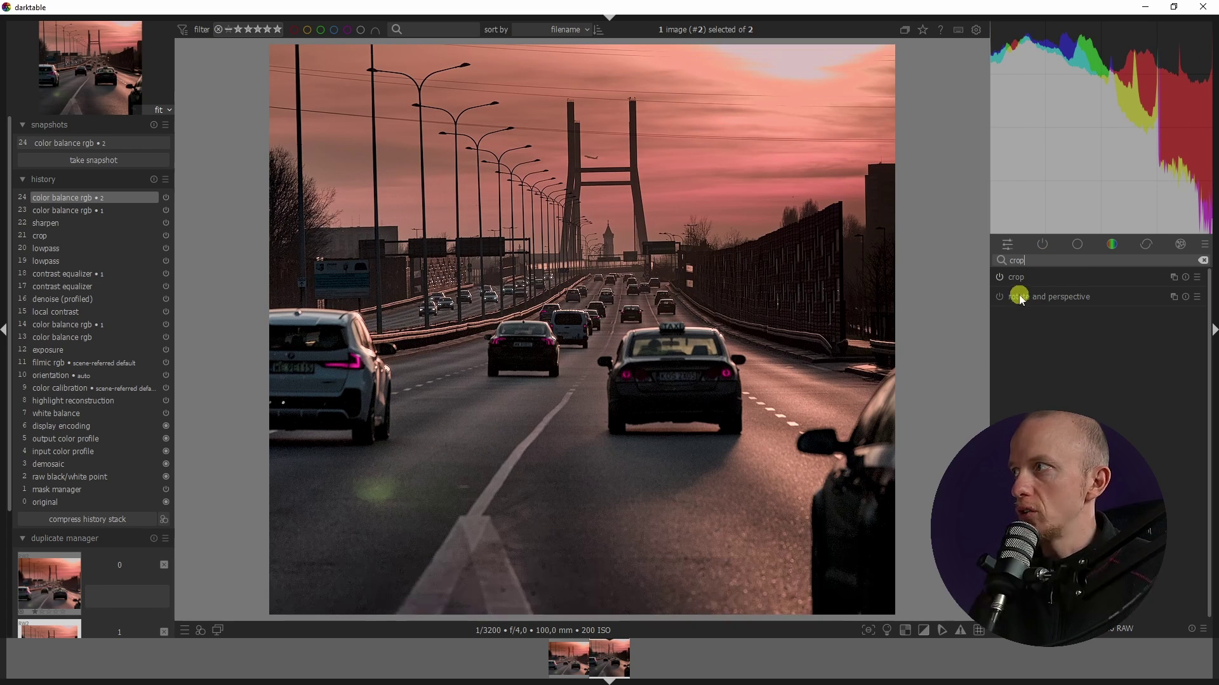
pyautogui.click(1000, 278)
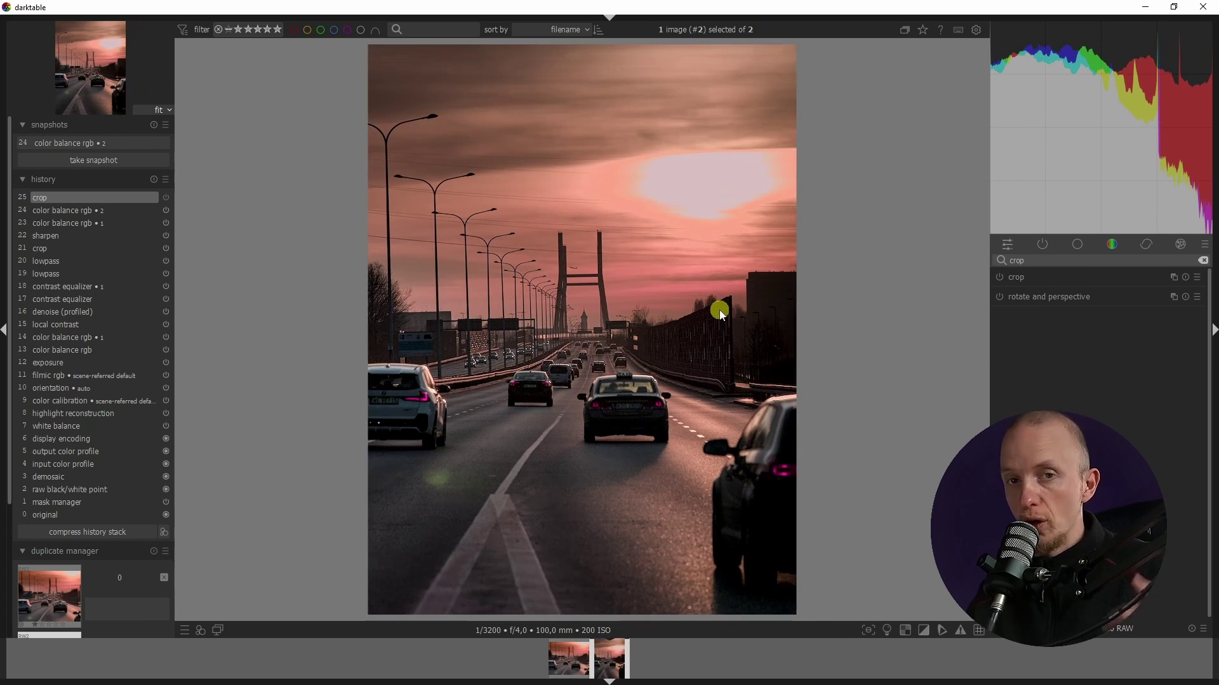
pyautogui.click(89, 160)
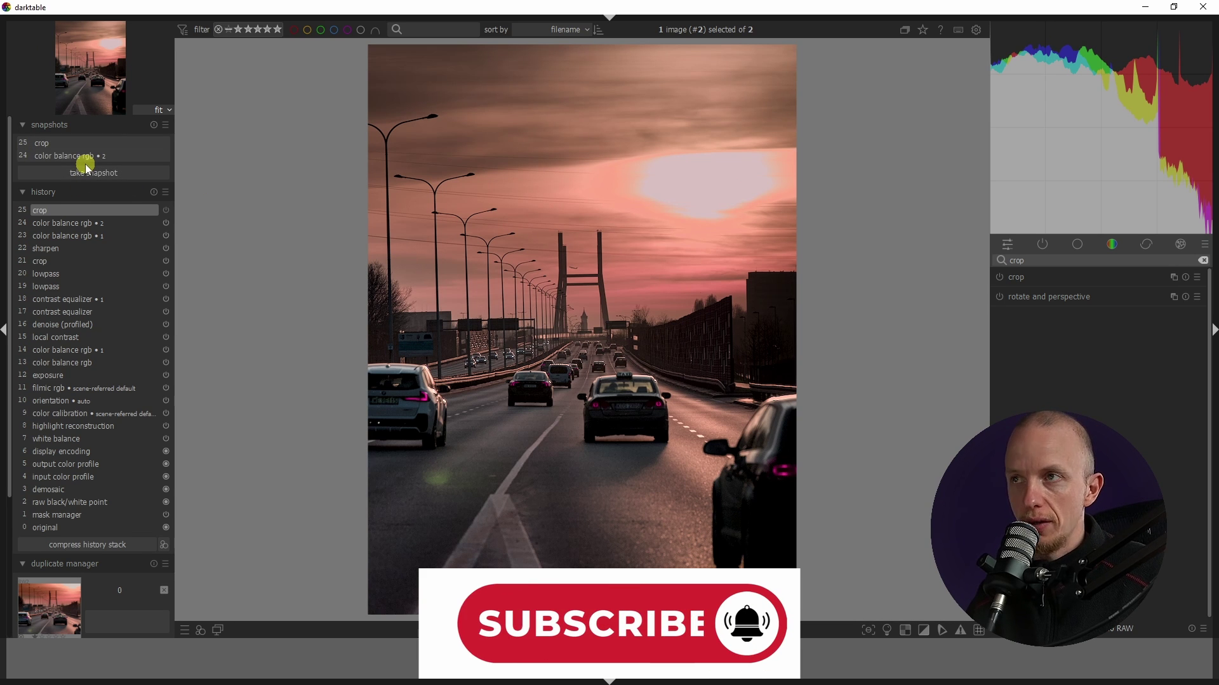
pyautogui.click(68, 388)
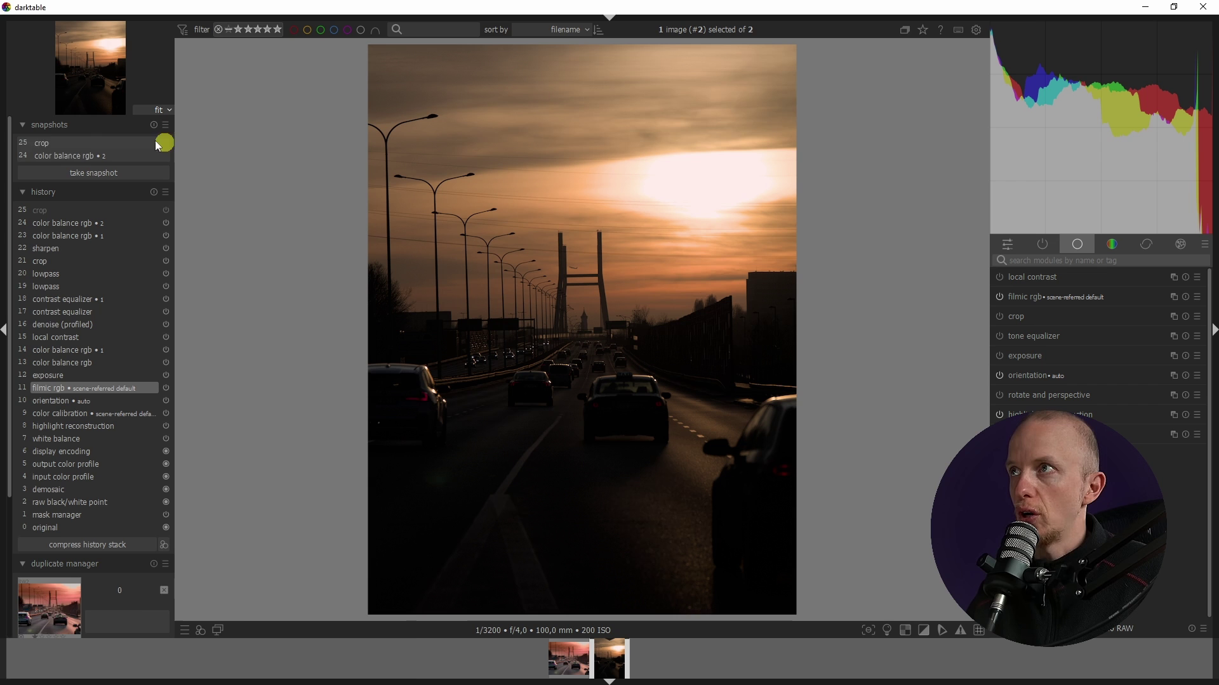
pyautogui.click(64, 143)
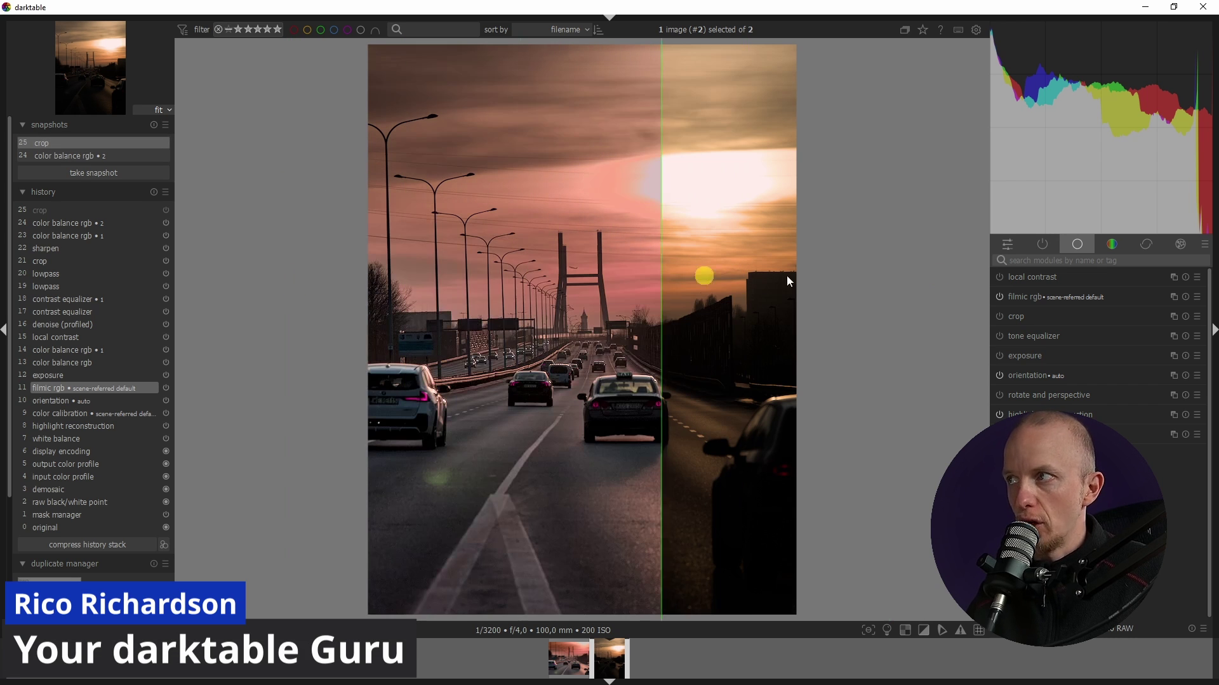